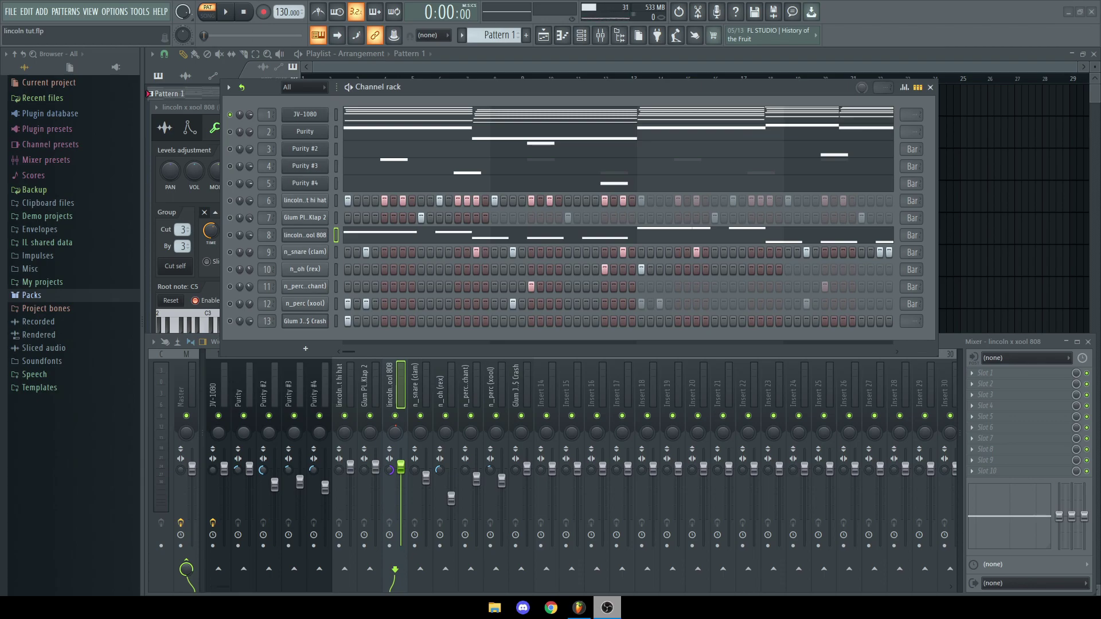
# Open the JV-1080 channel's chords in the piano roll and check which patch its synthesizer uses.
pyautogui.click(499, 114)
pyautogui.scroll(-3, 337, 287)
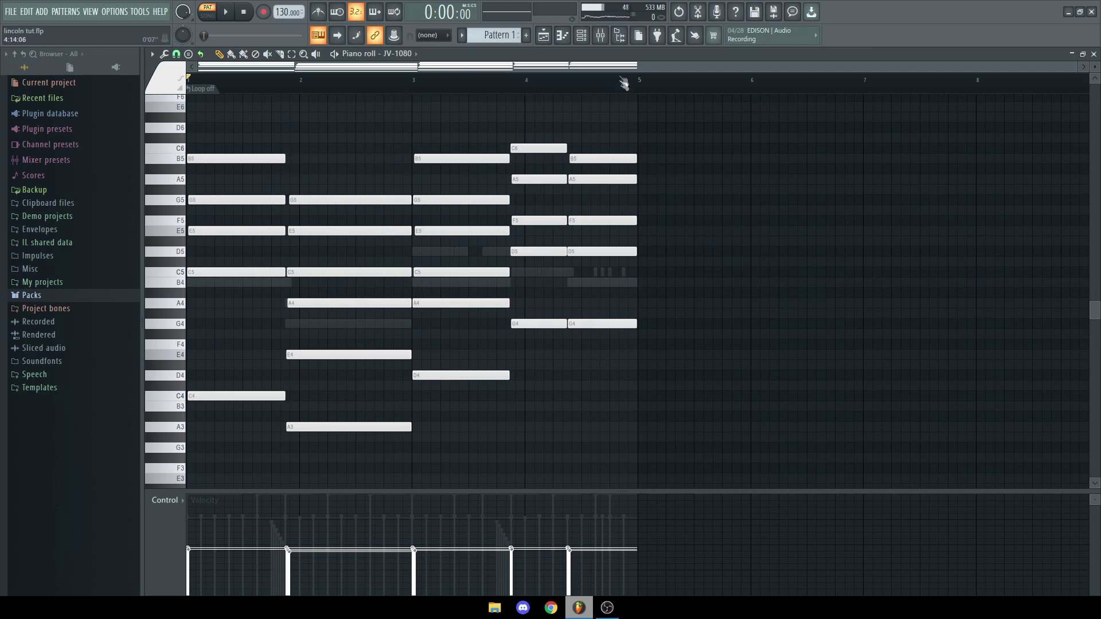
pyautogui.press('F6')
pyautogui.click(319, 115)
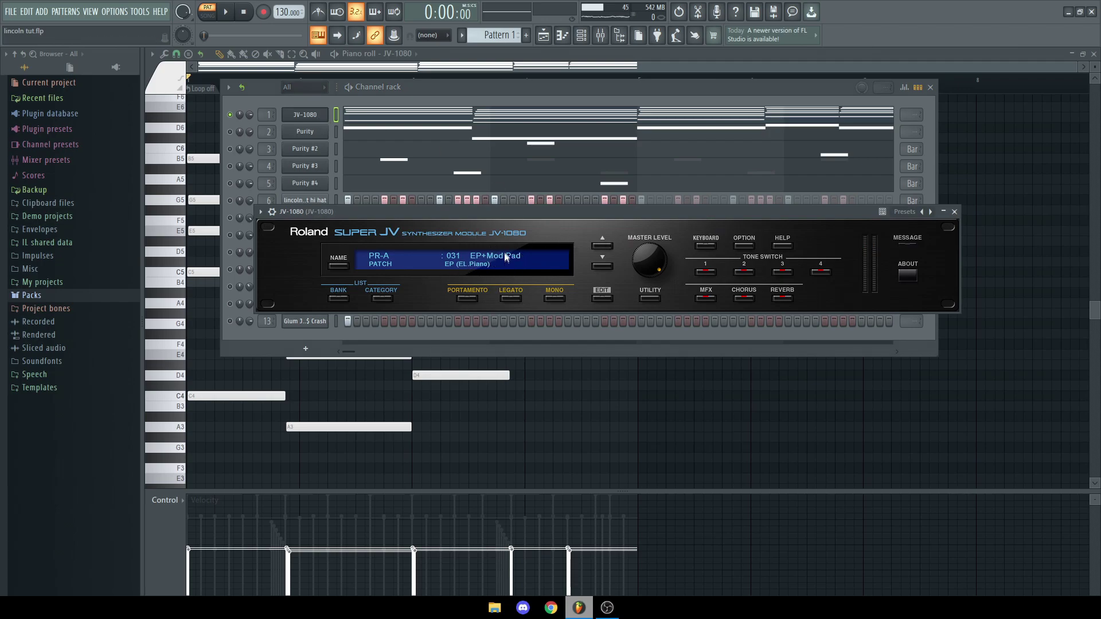
pyautogui.click(434, 84)
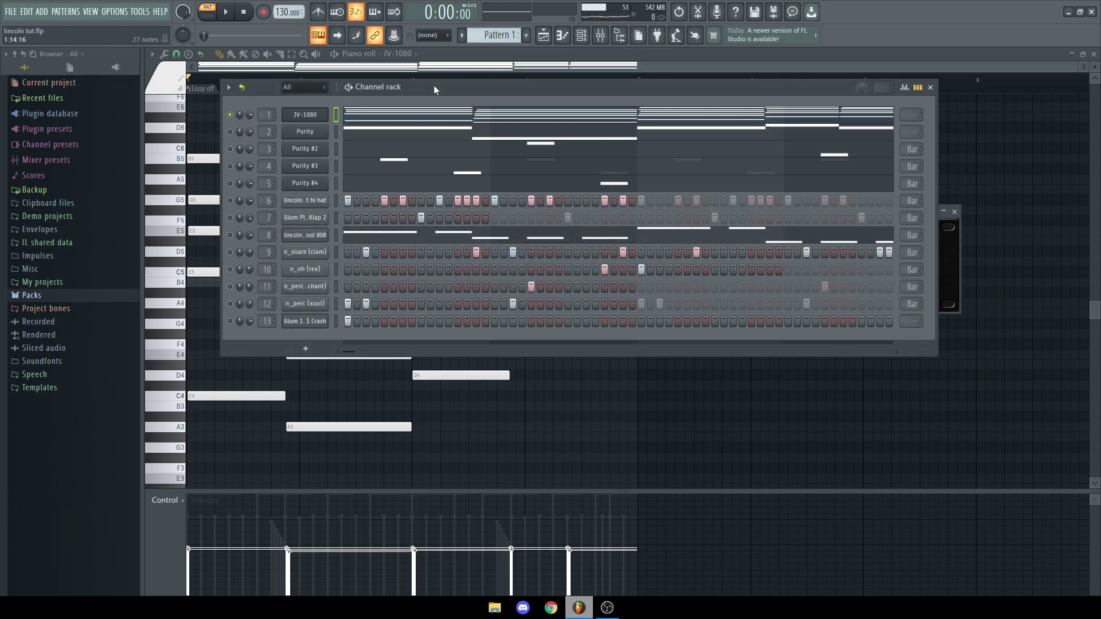
# Play back the JV-1080 chords in the piano roll, stop, and return to the channel rack.
pyautogui.click(359, 117)
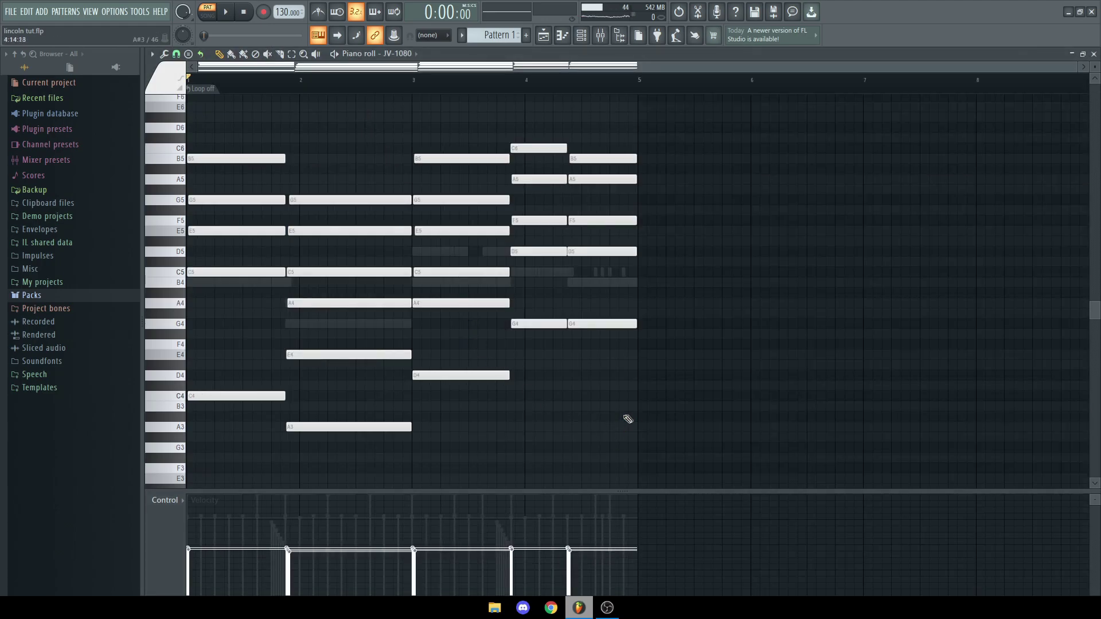
pyautogui.press('space')
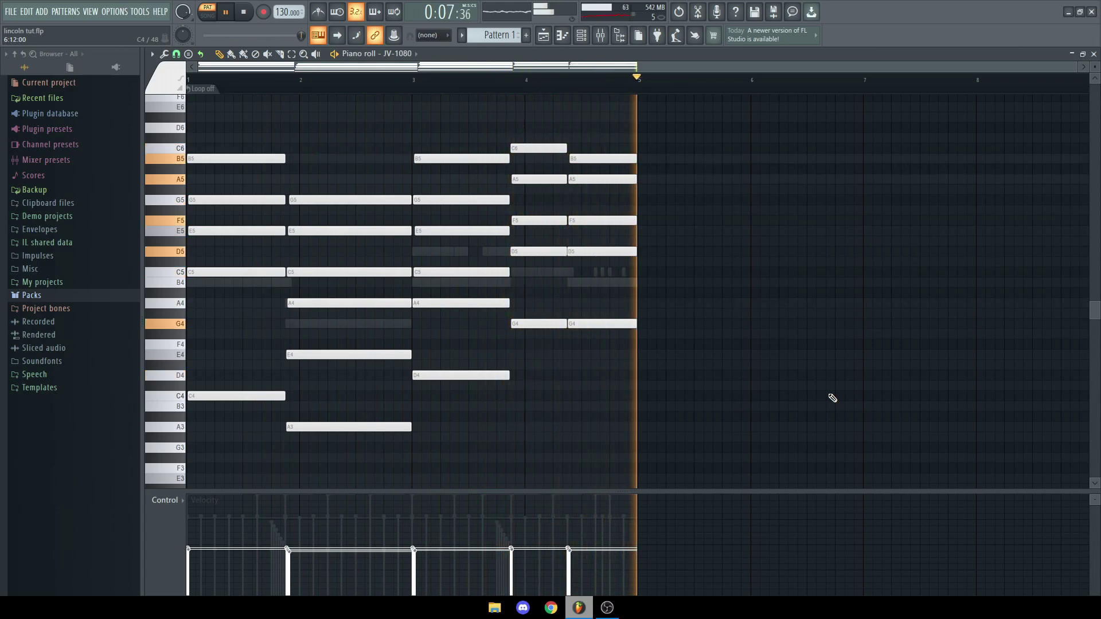
pyautogui.press('space')
pyautogui.press('F6')
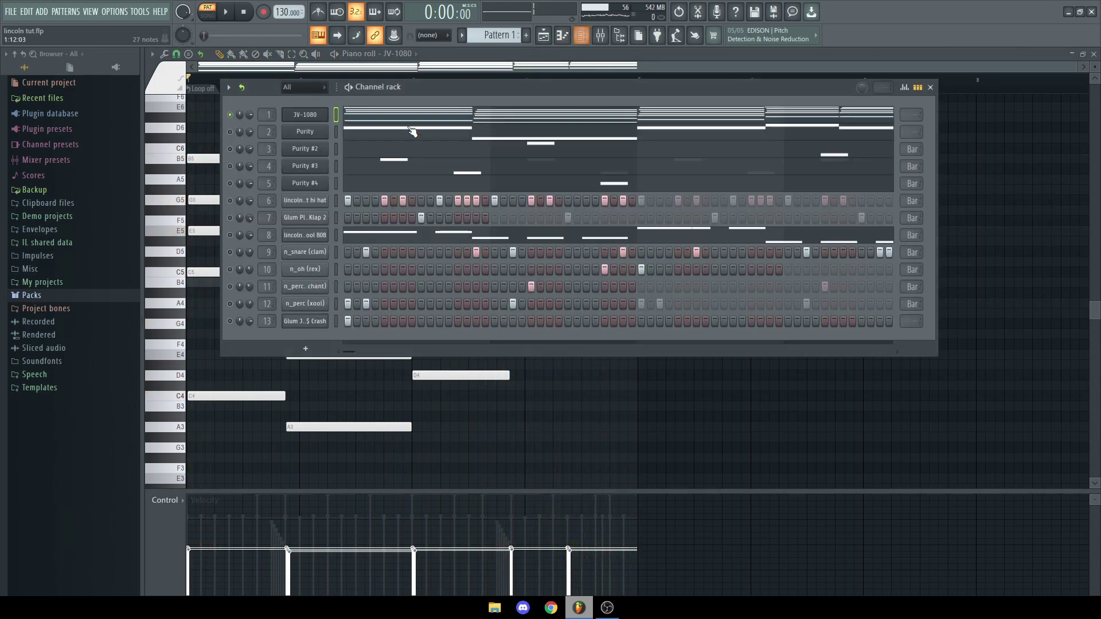
# View the Purity channel's preset and play its soloed notes in the piano roll.
pyautogui.click(316, 133)
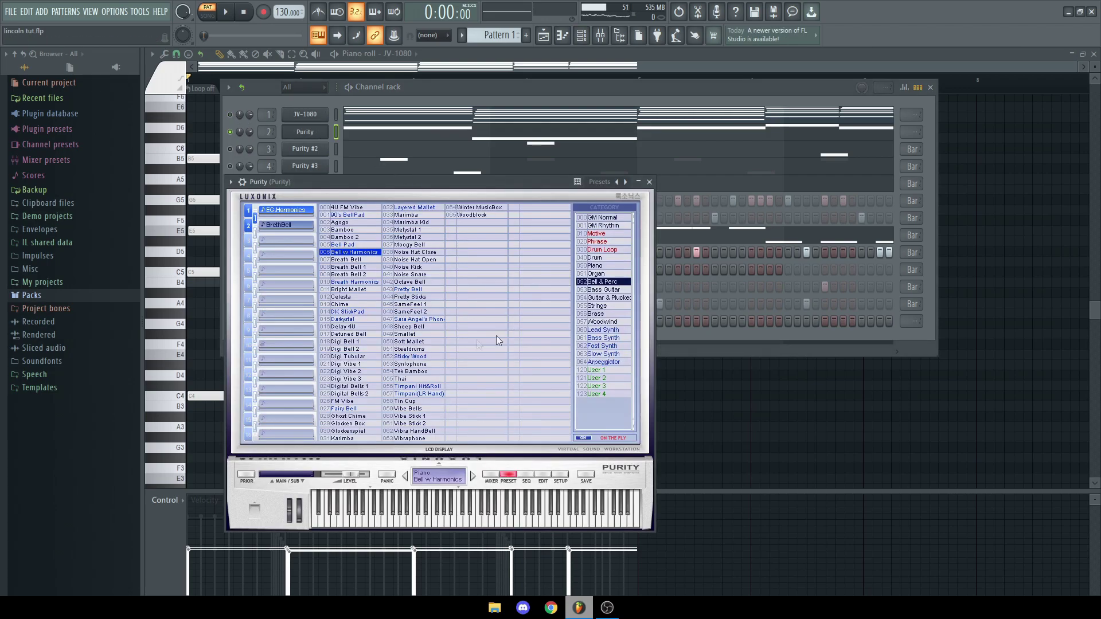
pyautogui.click(410, 132)
pyautogui.press('space')
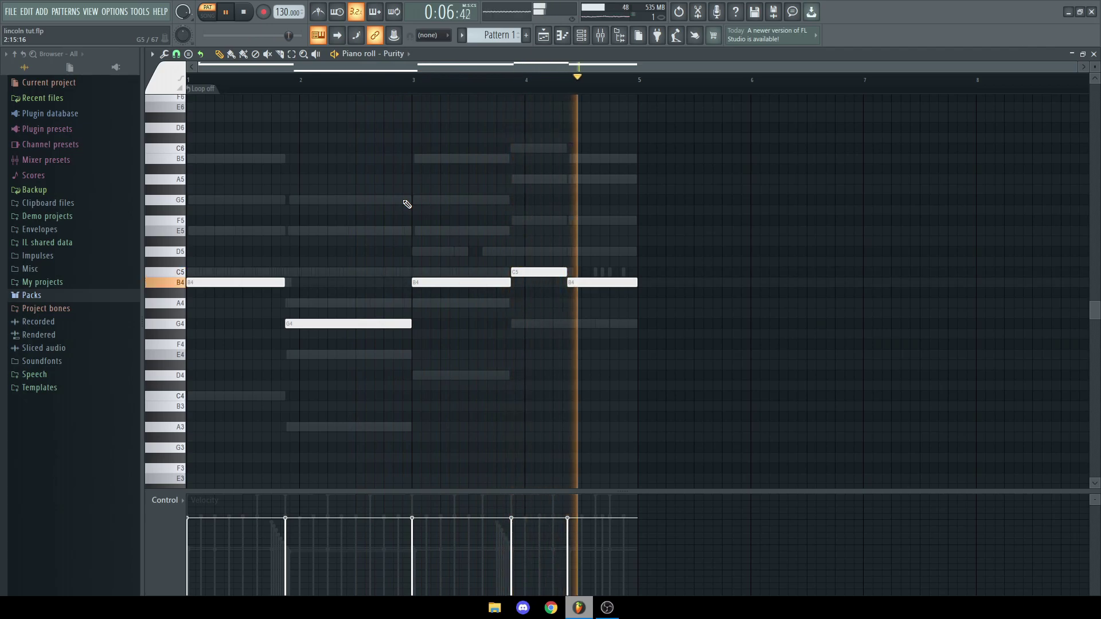
pyautogui.press('space')
pyautogui.press('F6')
# View the Purity #2 channel's preset and play its soloed notes in the piano roll.
pyautogui.click(360, 158)
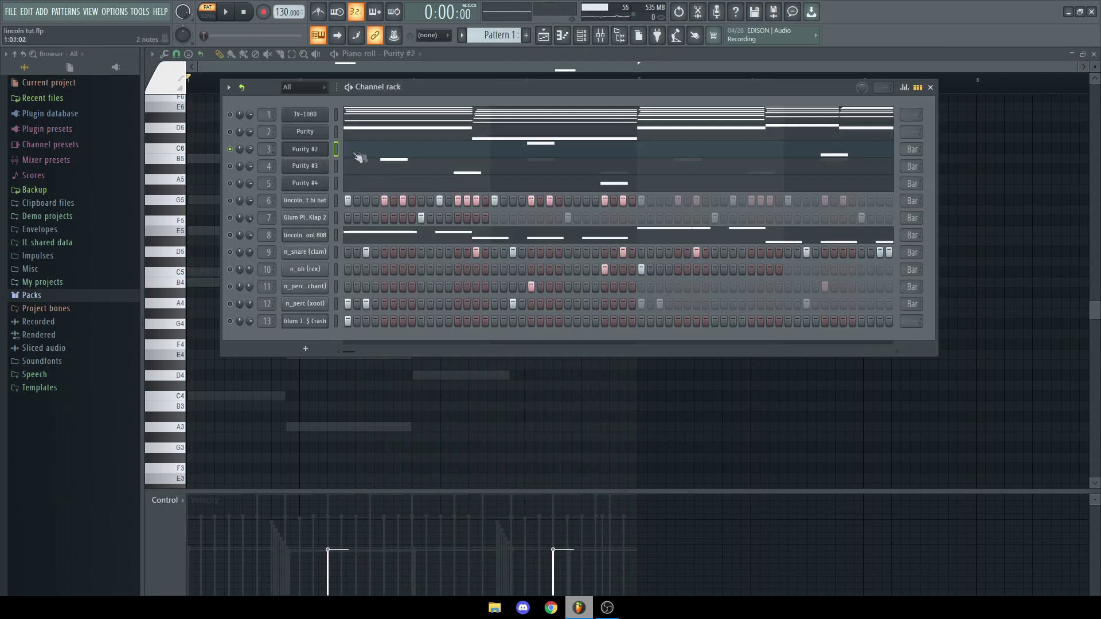
pyautogui.click(310, 151)
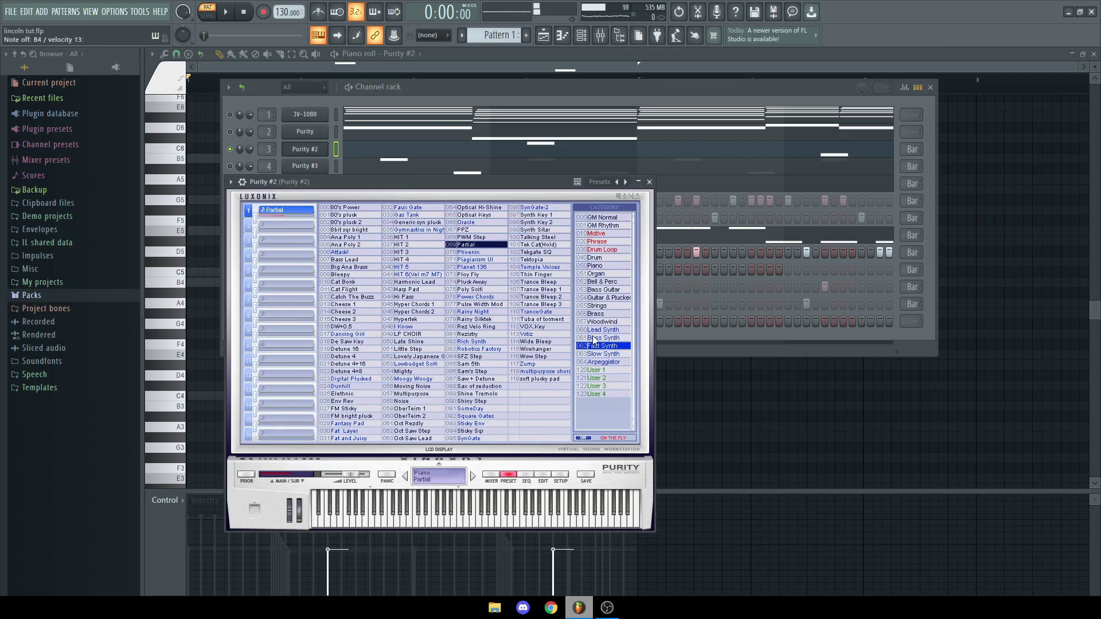
pyautogui.click(494, 155)
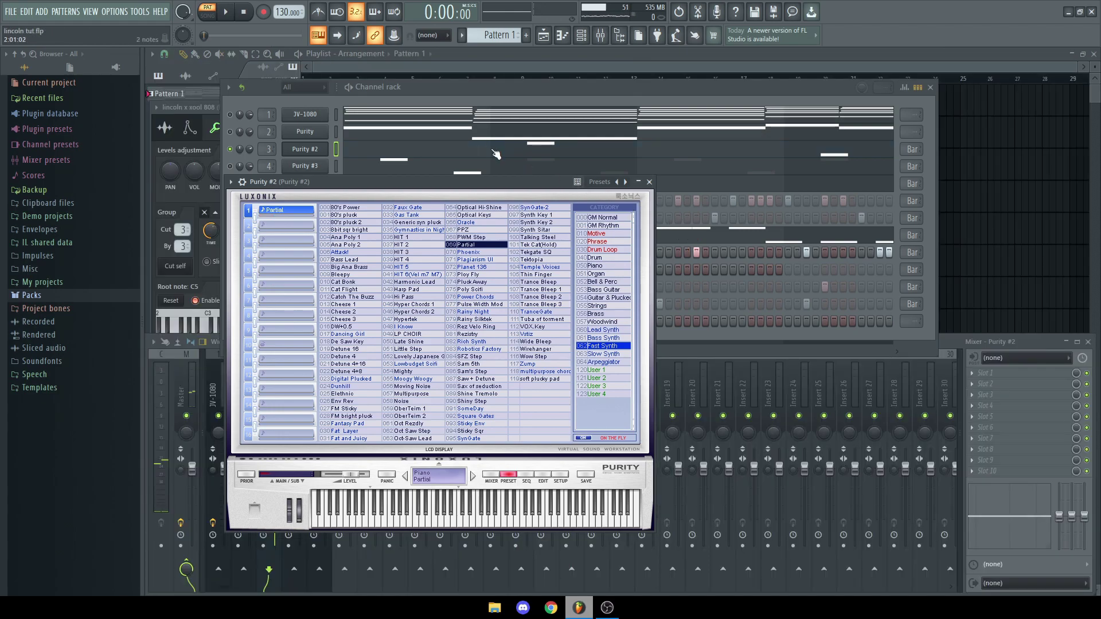
pyautogui.press('space')
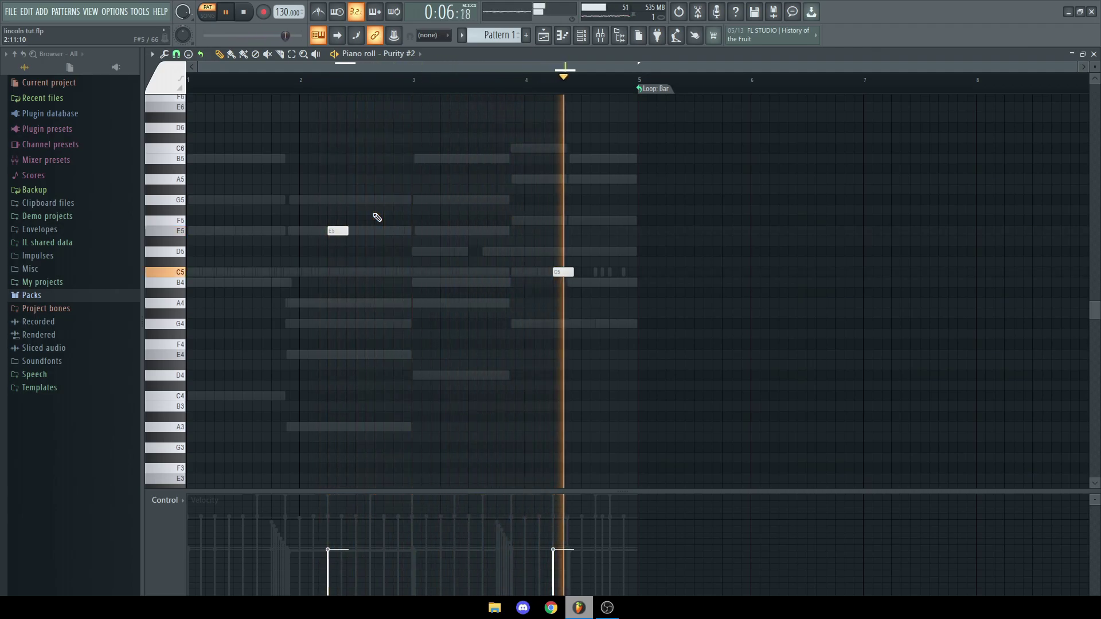
pyautogui.press('space')
pyautogui.press('F6')
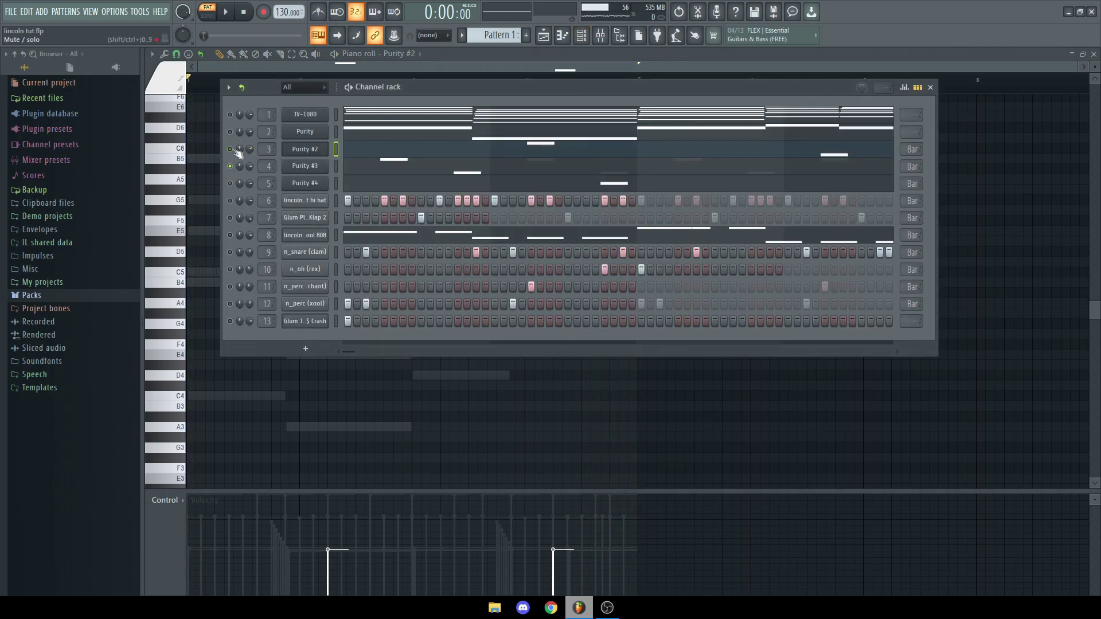
# Play the soloed Purity #3 notes in the piano roll, stop, and return to the channel rack.
pyautogui.click(377, 171)
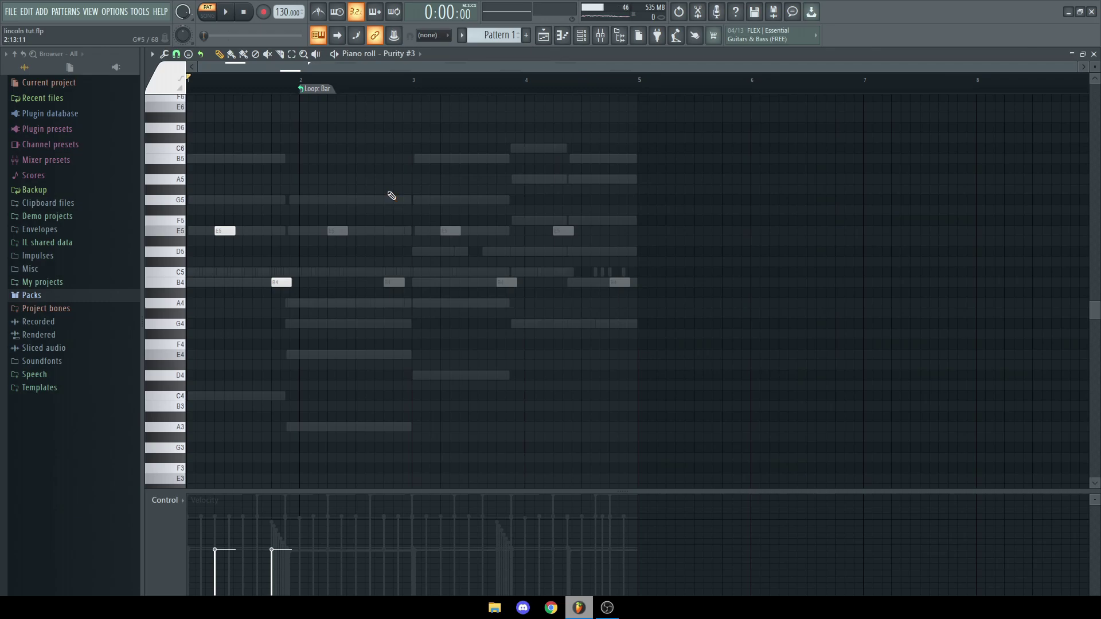
pyautogui.press('space')
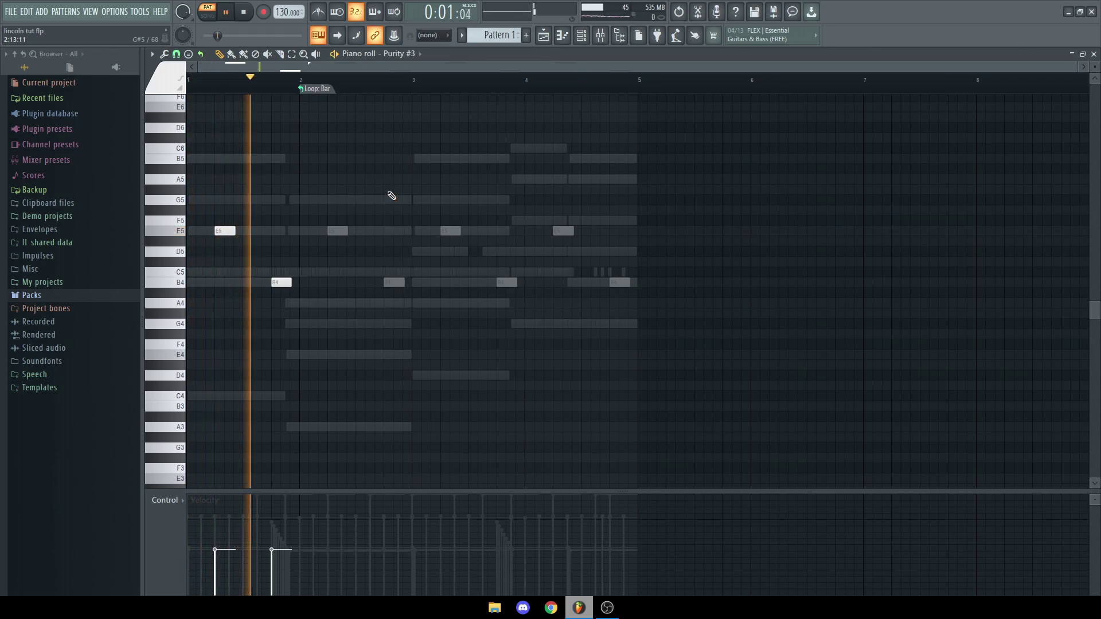
pyautogui.press('F6')
pyautogui.press('space')
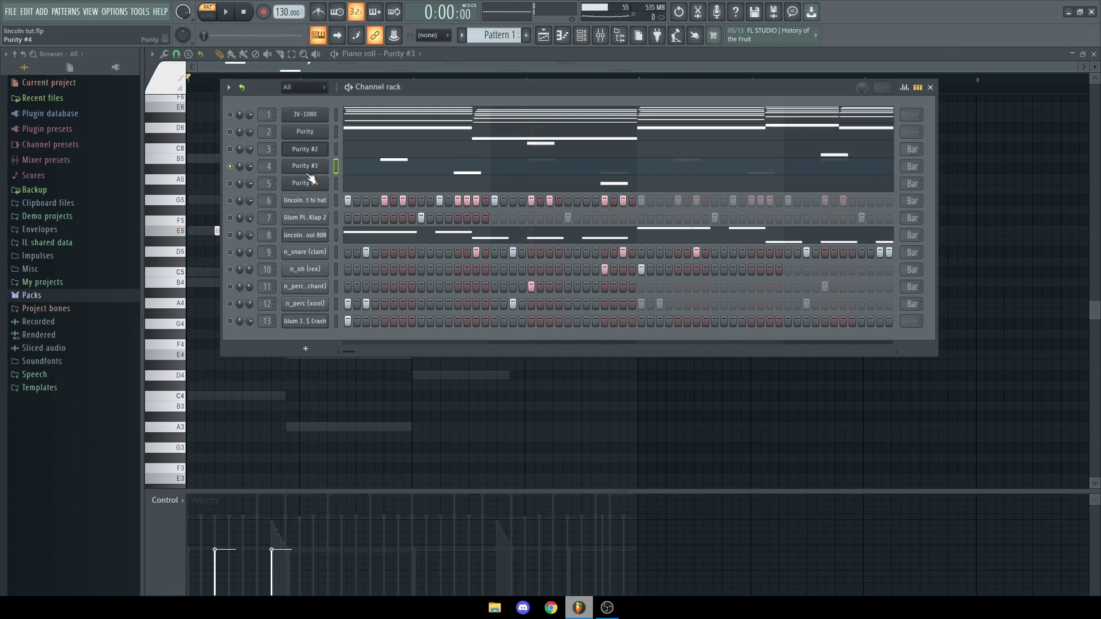
# Inspect the instrument presets used by the Purity #3 and Purity #4 channels.
pyautogui.click(313, 182)
pyautogui.press('F6')
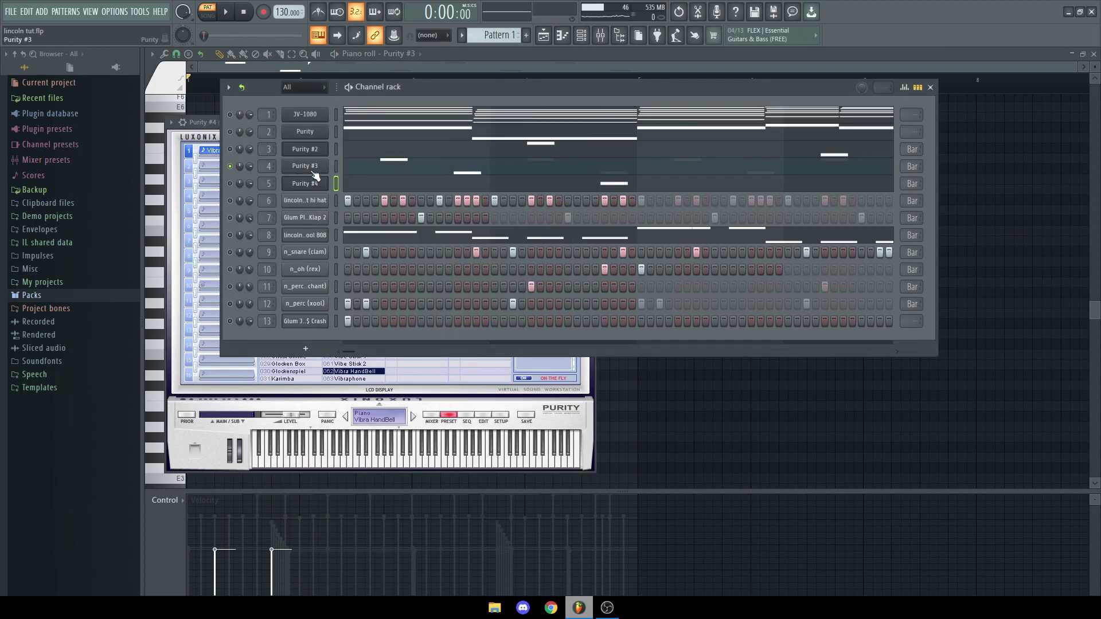
pyautogui.click(315, 174)
pyautogui.press('F6')
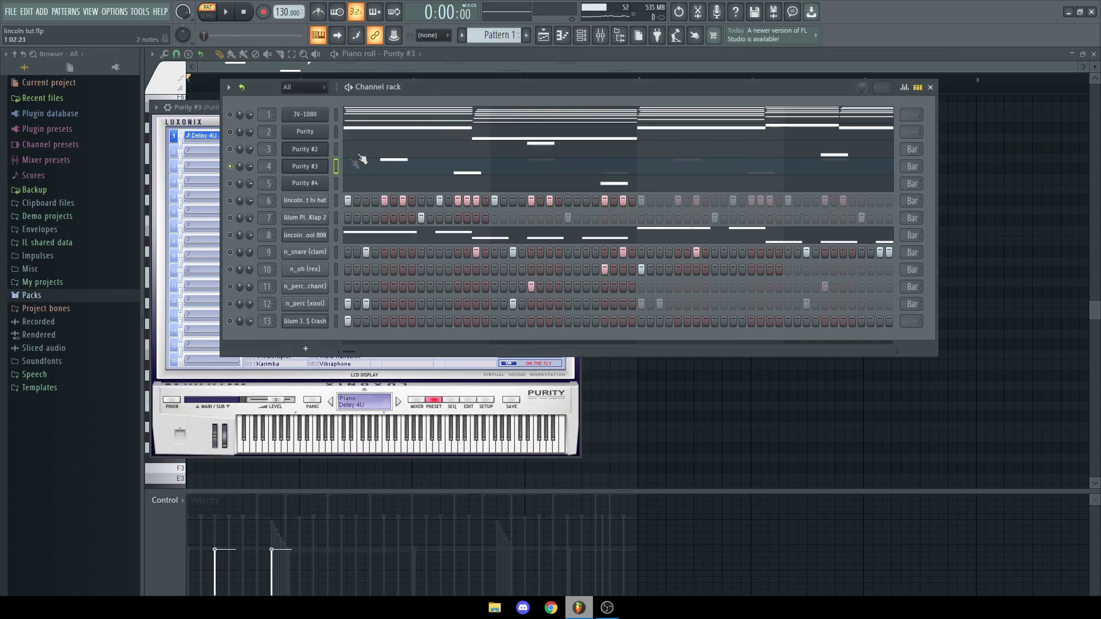
pyautogui.click(319, 187)
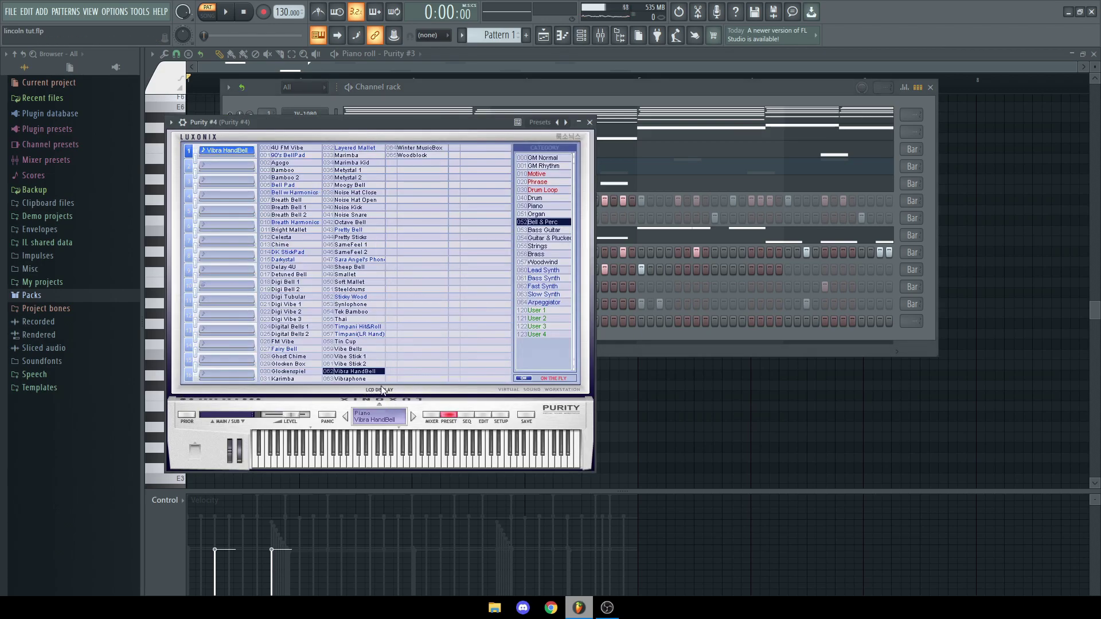
pyautogui.click(589, 122)
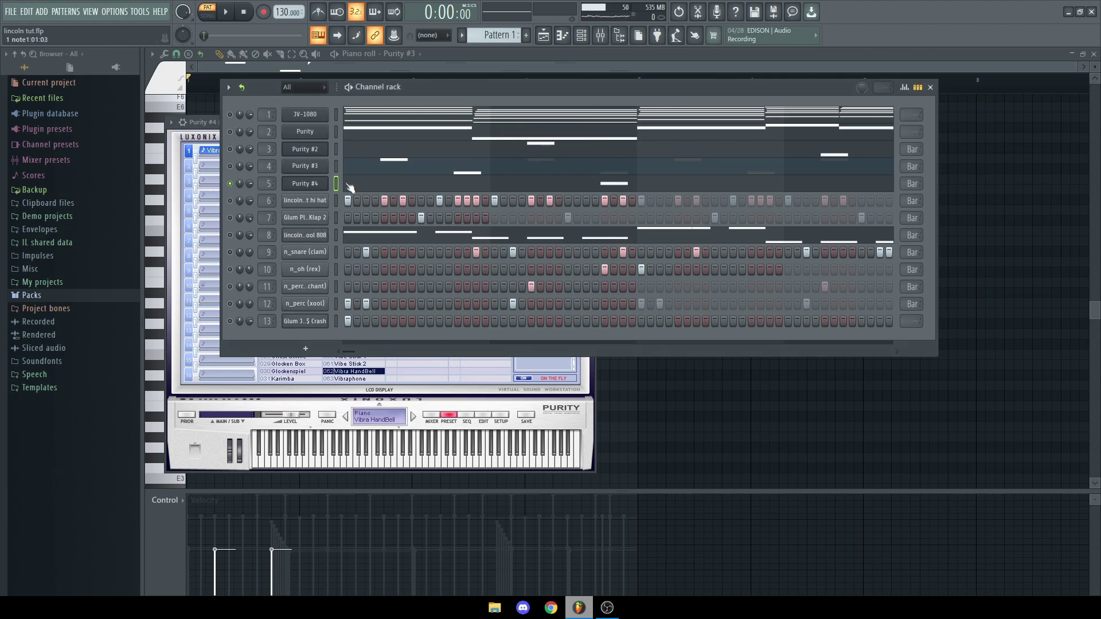
# Play the soloed Purity #4 notes in the piano roll, stop, and return to the channel rack.
pyautogui.press('F7')
pyautogui.press('space')
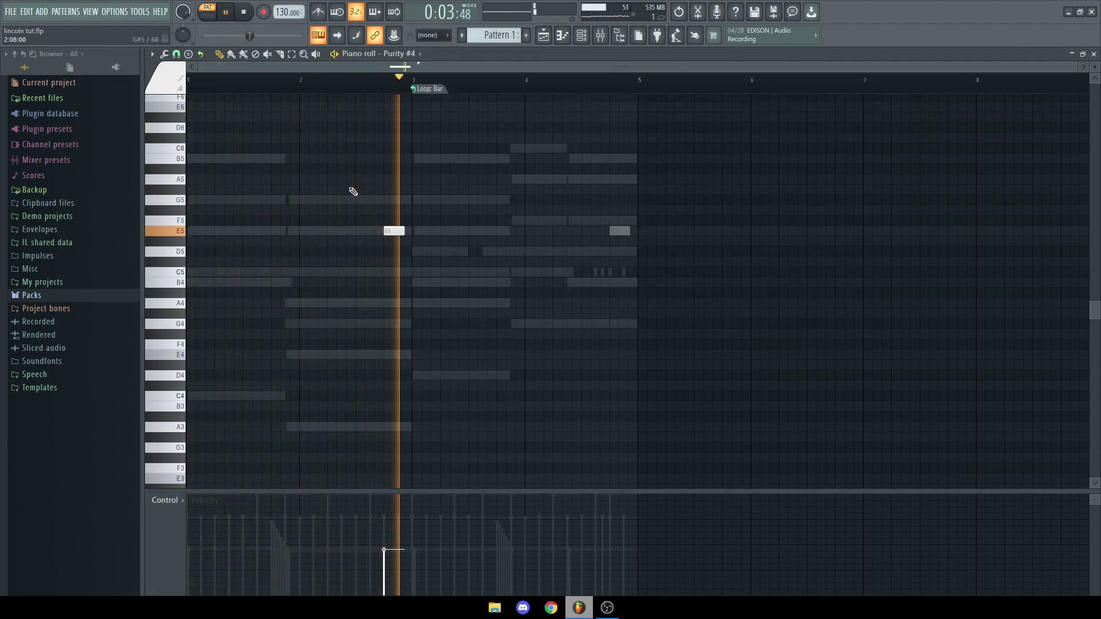
pyautogui.press('space')
pyautogui.press('F6')
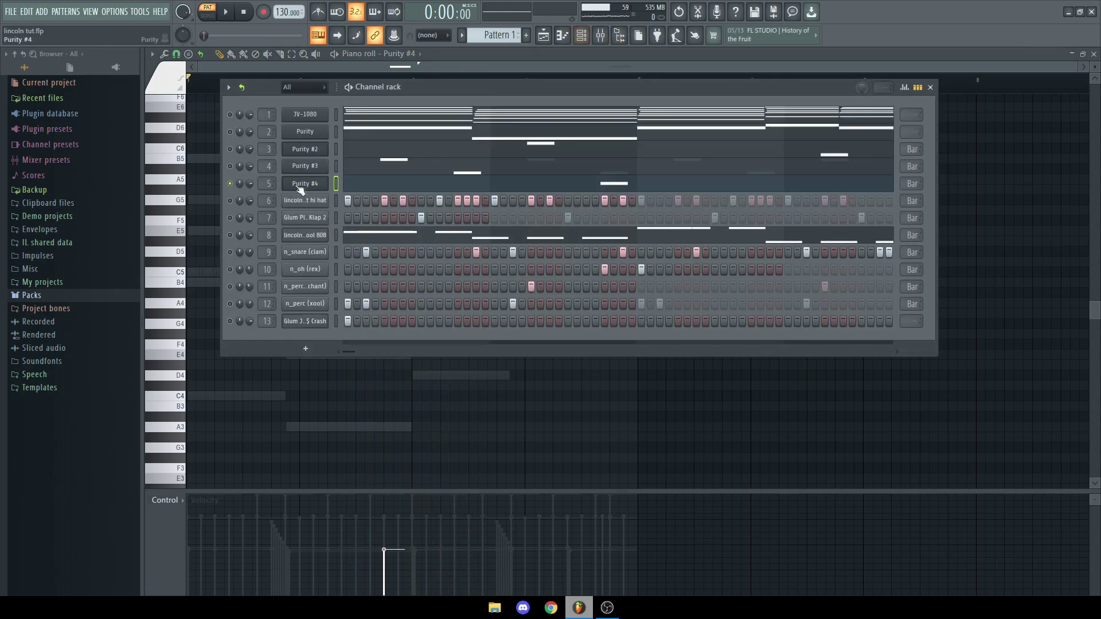
# Unmute the JV-1080 and all four Purity channels and play the full melody together.
pyautogui.click(231, 132)
pyautogui.press('space')
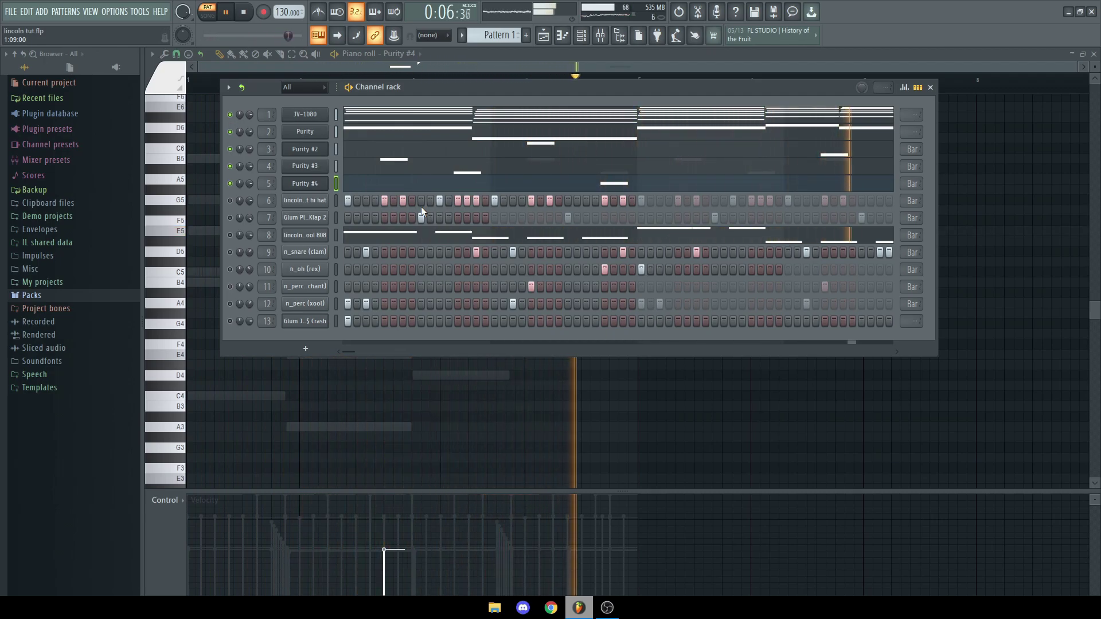
pyautogui.press('space')
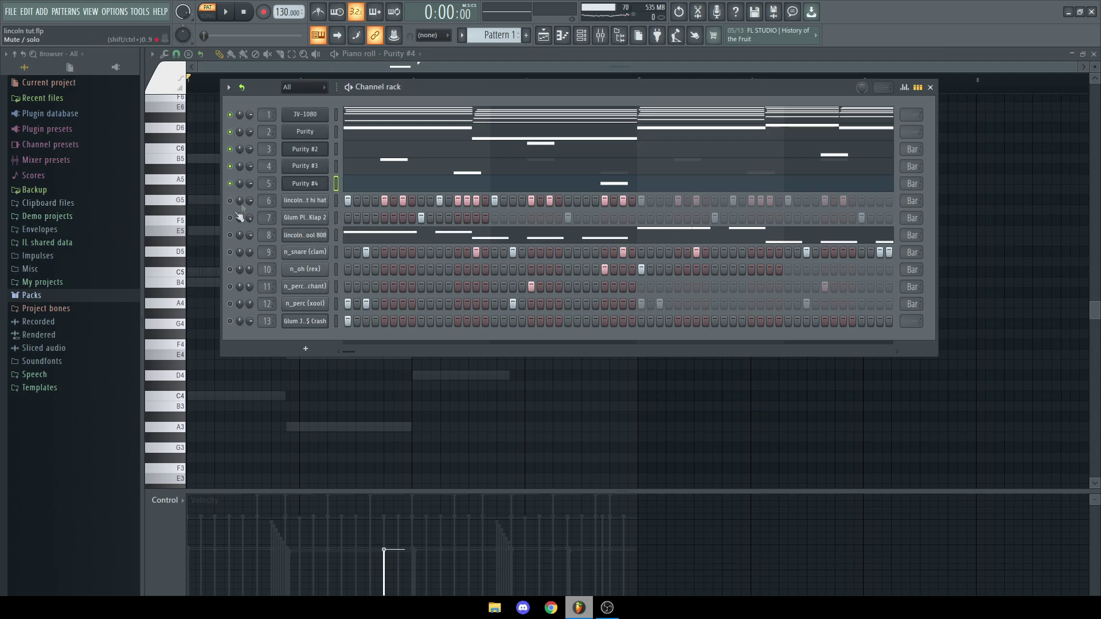
# Unmute the lincoln soft hi hat channel and open its notes in the piano roll.
pyautogui.click(230, 166)
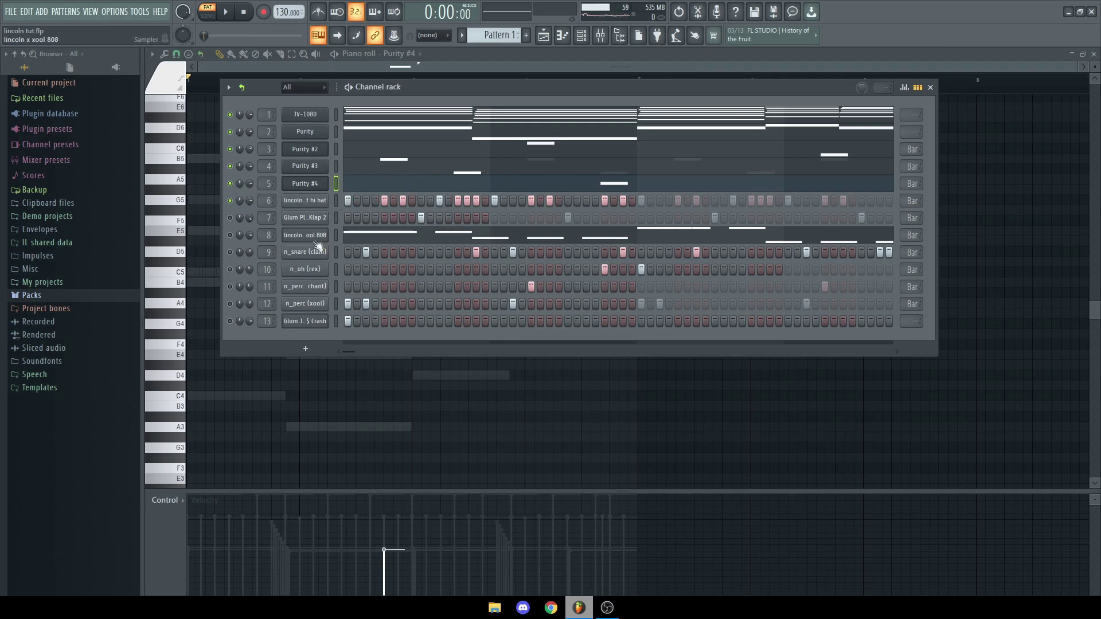
pyautogui.rightClick(304, 200)
pyautogui.press('Escape')
pyautogui.rightClick(318, 202)
pyautogui.click(917, 199)
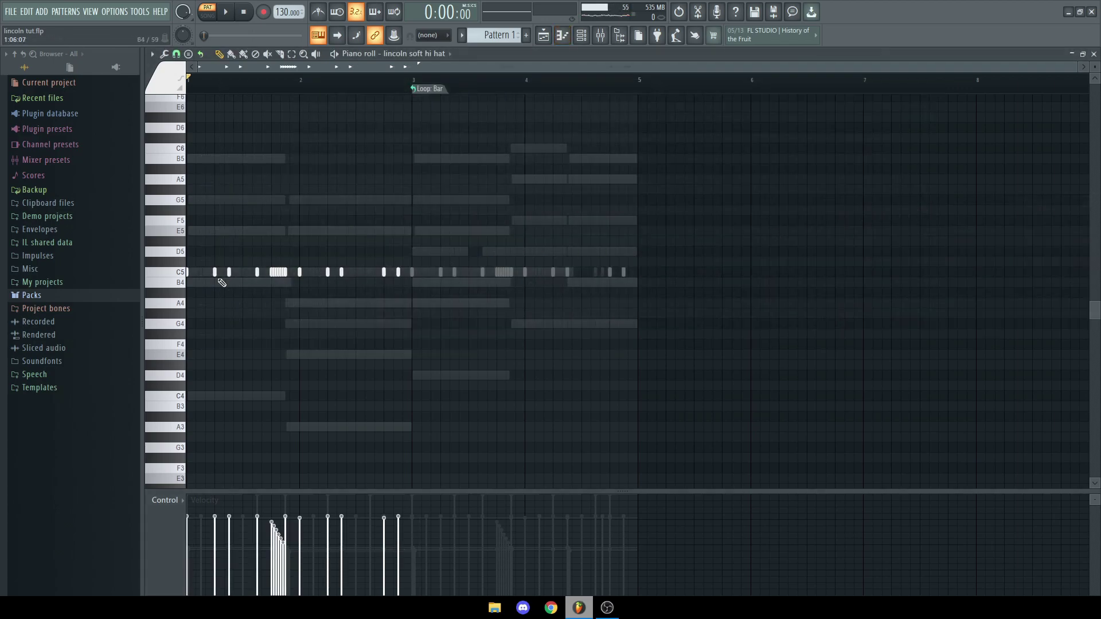
# Examine the hi-hat notes up close while playing them with the melody, then stop playback.
pyautogui.scroll(3, 295, 106)
pyautogui.press('space')
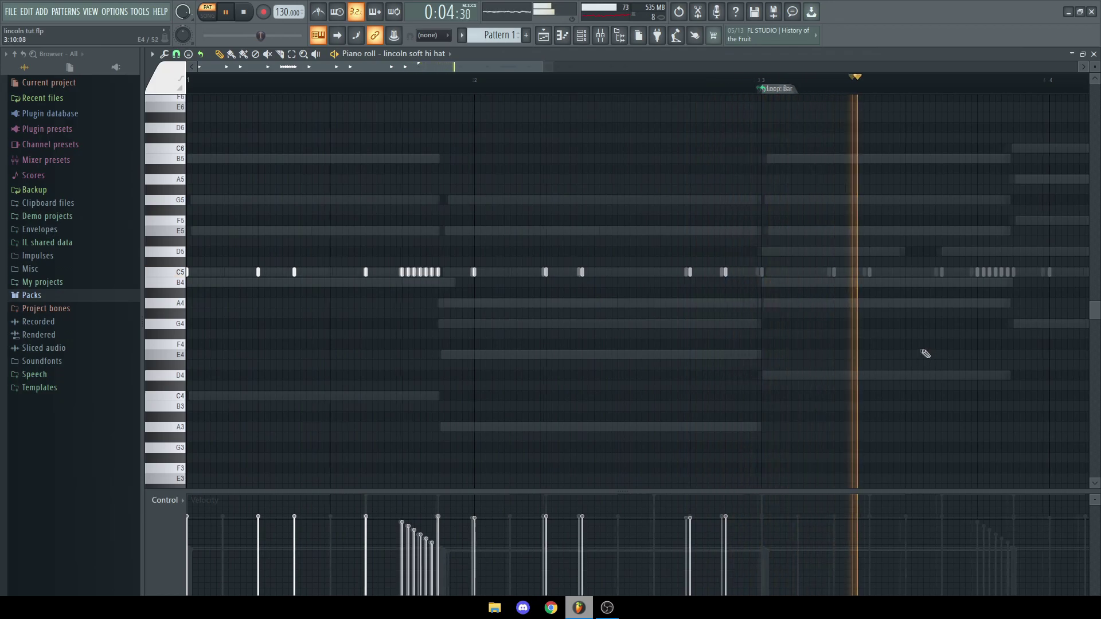
pyautogui.scroll(-2, 891, 354)
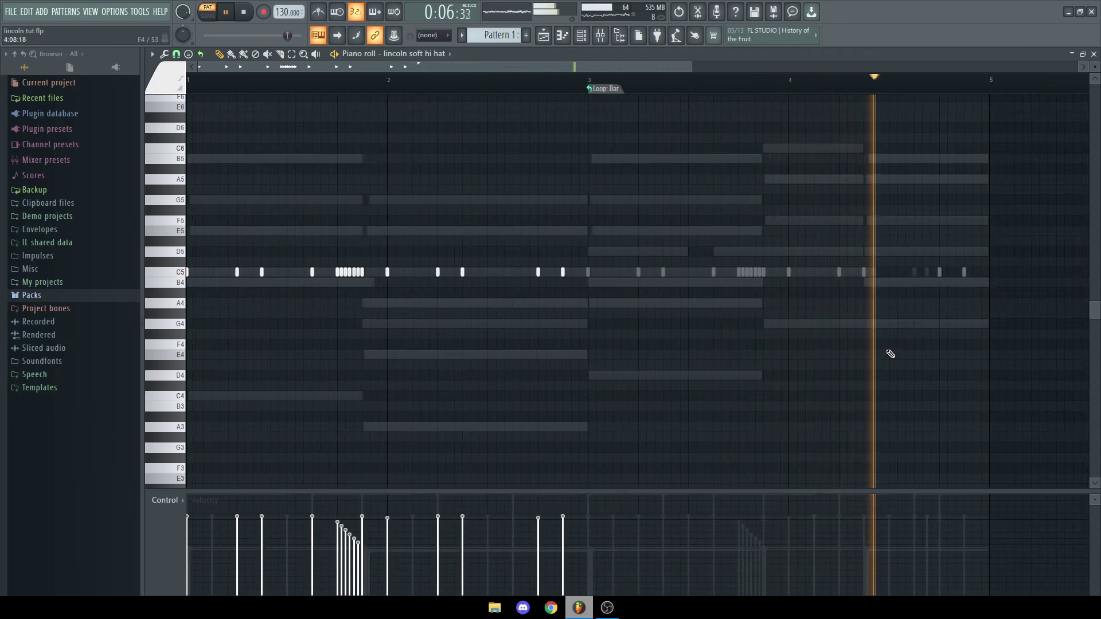
pyautogui.press('space')
pyautogui.scroll(-3, 889, 353)
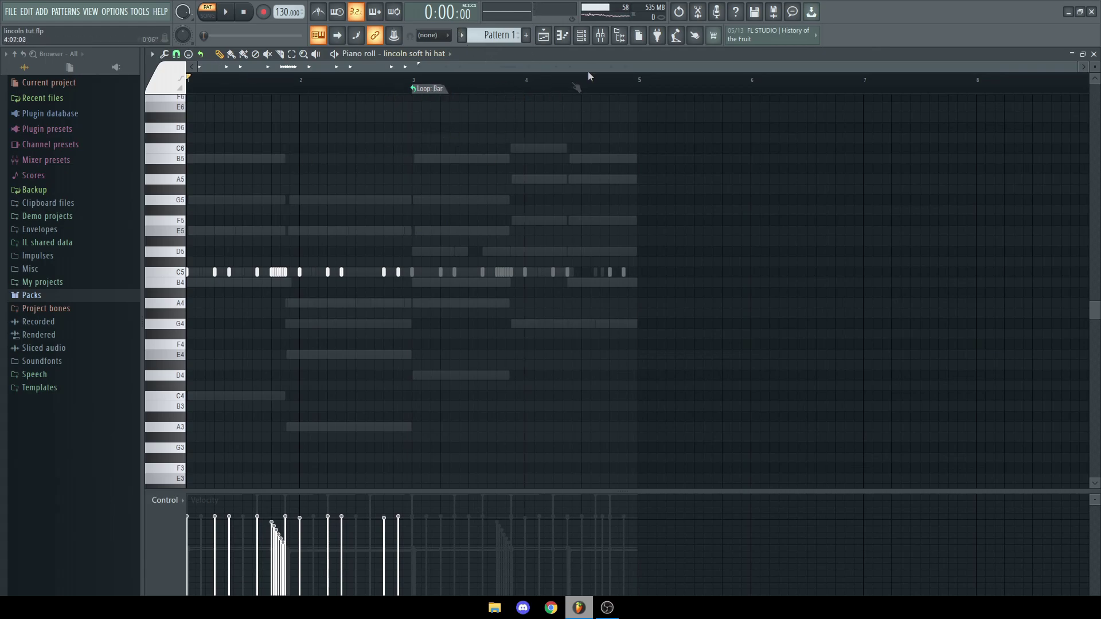
# Set the hi-hat channel's loop point to Don't loop.
pyautogui.click(582, 37)
pyautogui.rightClick(454, 90)
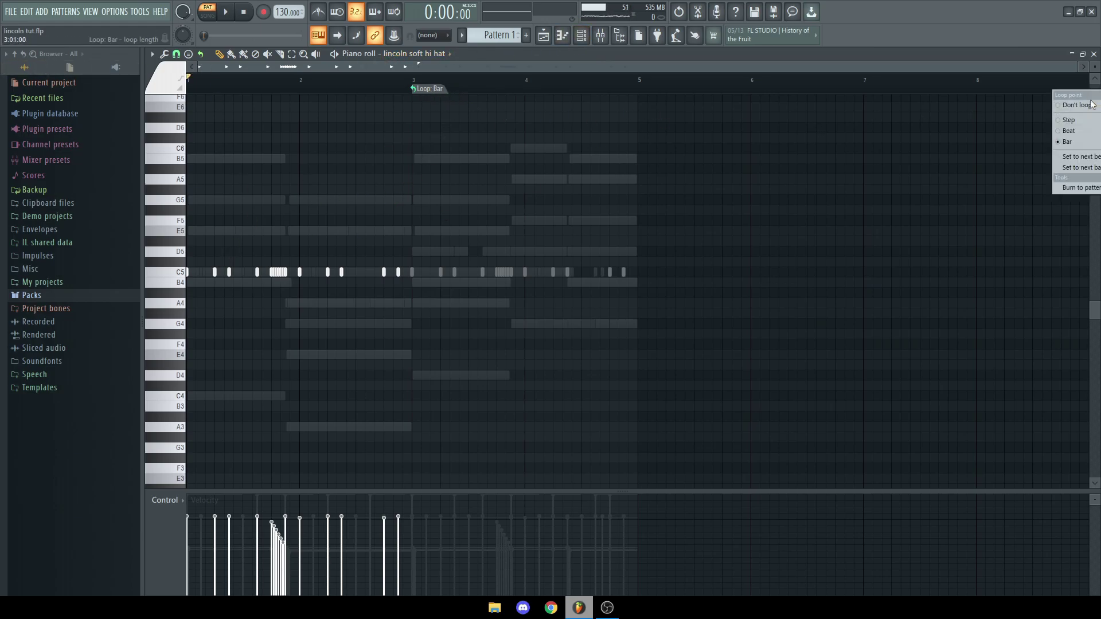
pyautogui.press('Return')
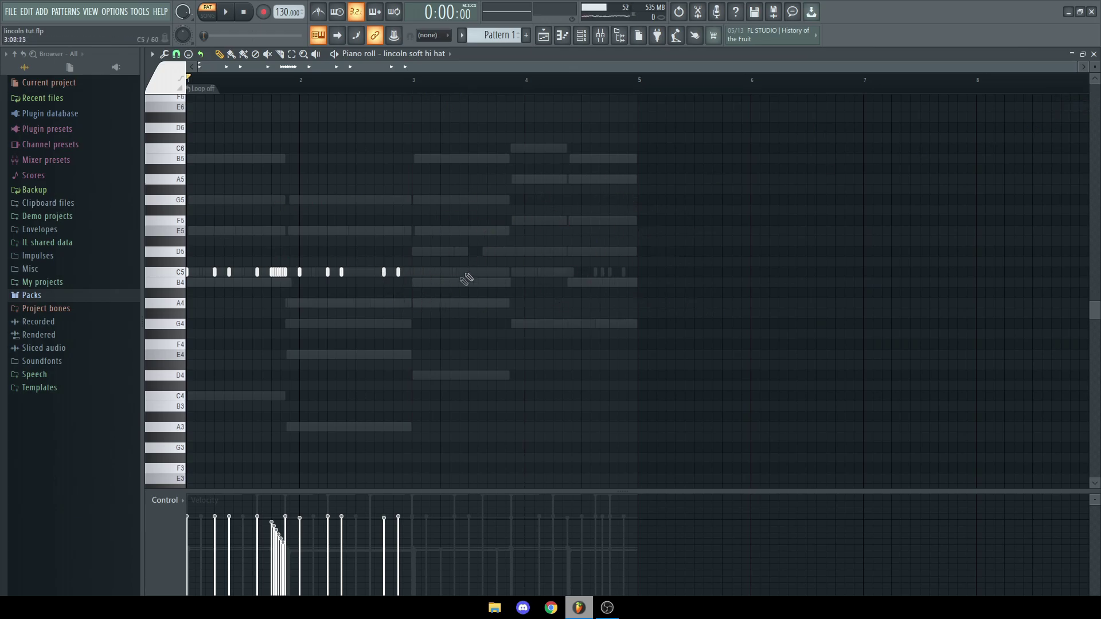
# Set the hi-hat channel's loop point to Bar so its two-bar pattern repeats from bar 3.
pyautogui.click(417, 273)
pyautogui.rightClick(418, 273)
pyautogui.click(214, 90)
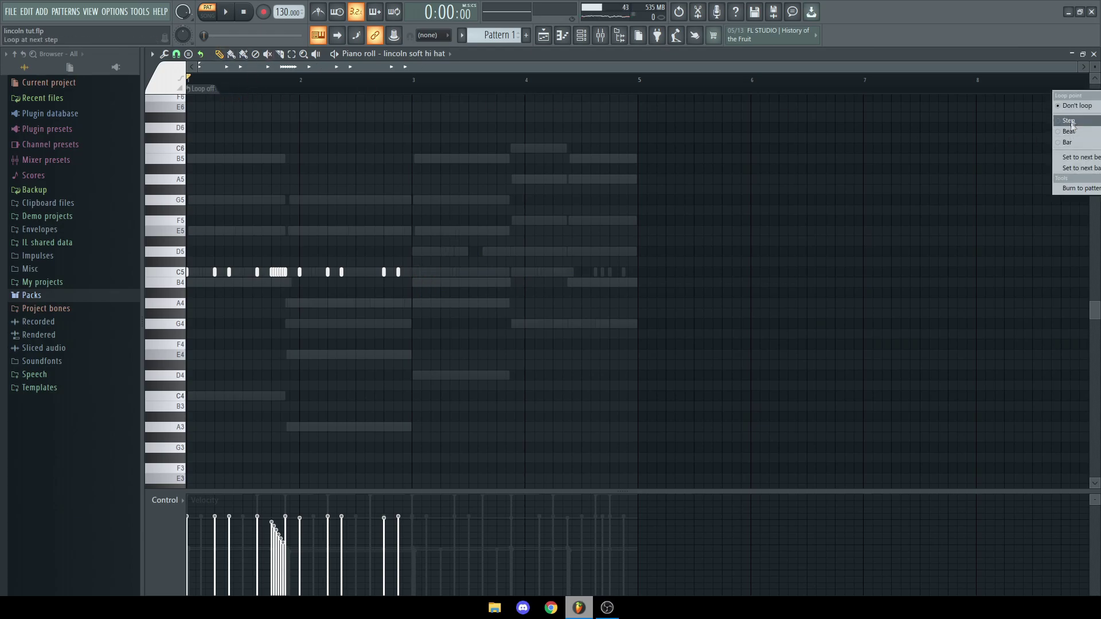
pyautogui.click(1071, 142)
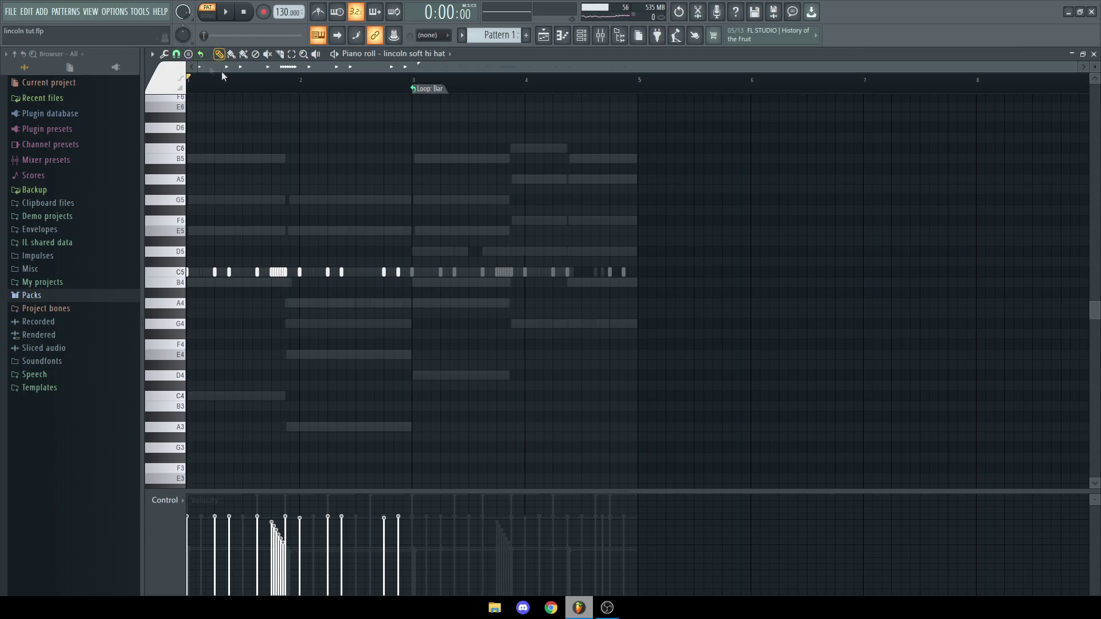
# Play the pattern with the Glum Pluggnb Klap 2 channel unmuted and open the clap's notes in the piano roll.
pyautogui.click(439, 90)
pyautogui.click(566, 160)
pyautogui.press('space')
pyautogui.click(582, 36)
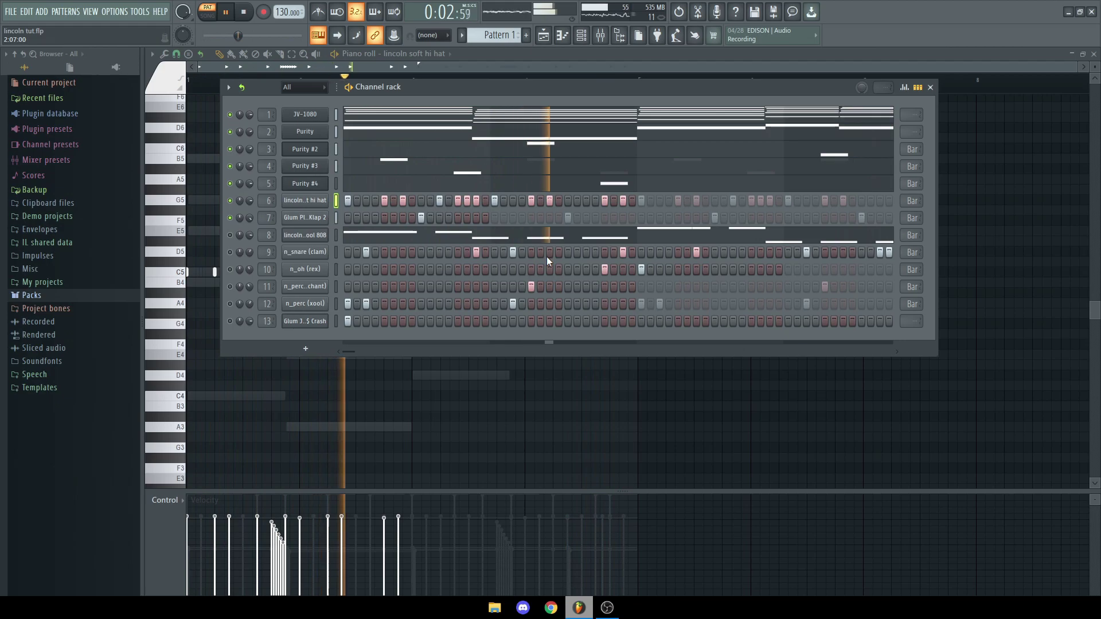
pyautogui.rightClick(305, 217)
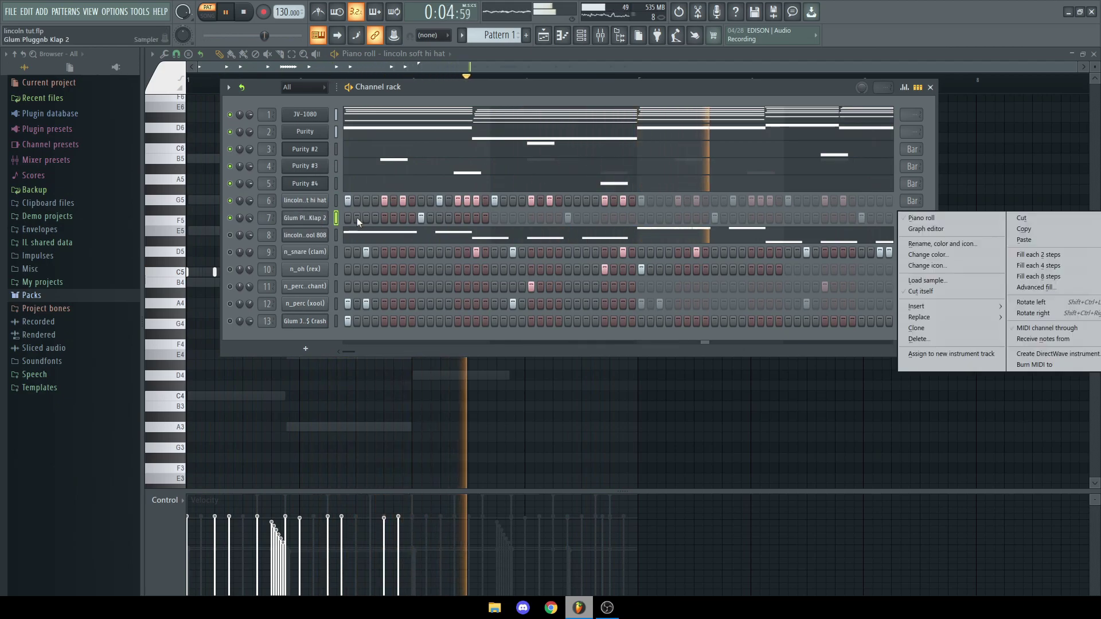
pyautogui.click(921, 218)
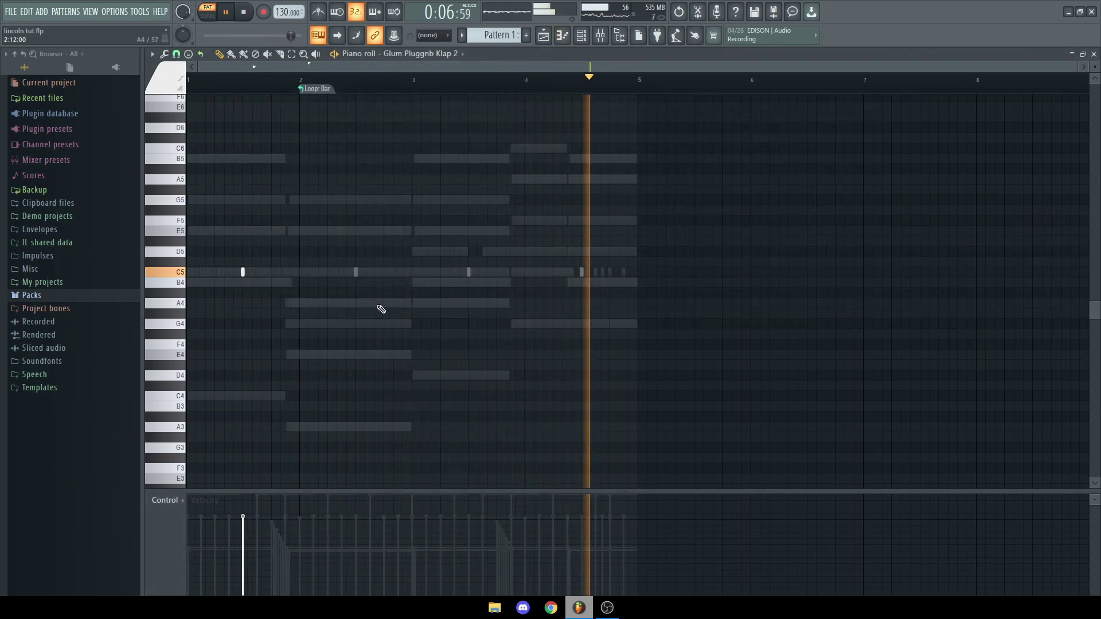
# Stop playback, unmute the lincoln x xool 808 channel and open its notes in the piano roll.
pyautogui.press('F6')
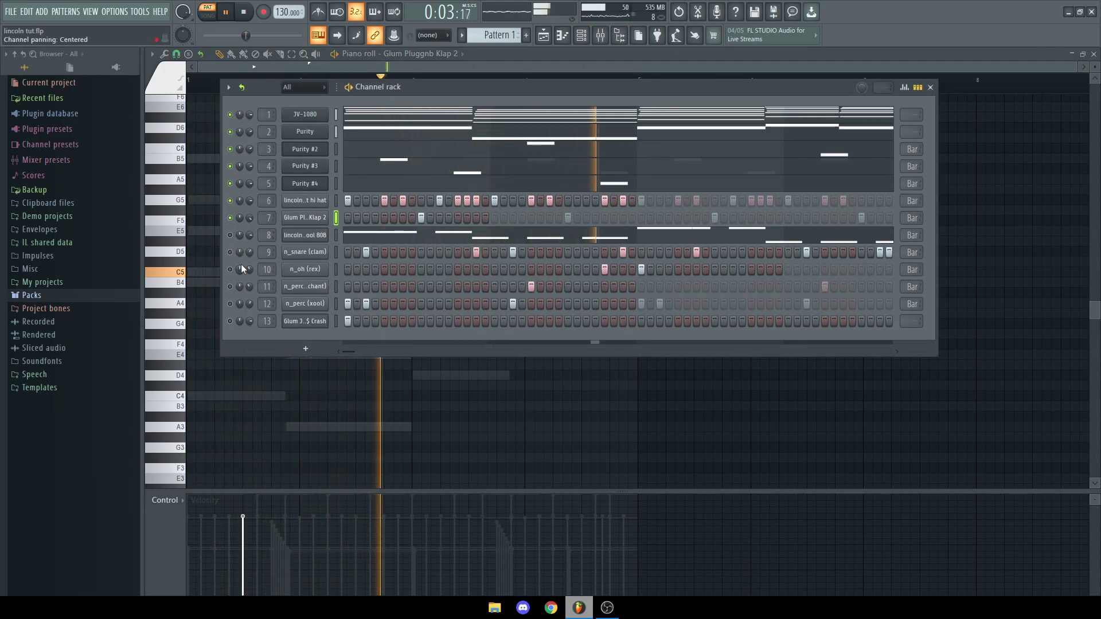
pyautogui.press('space')
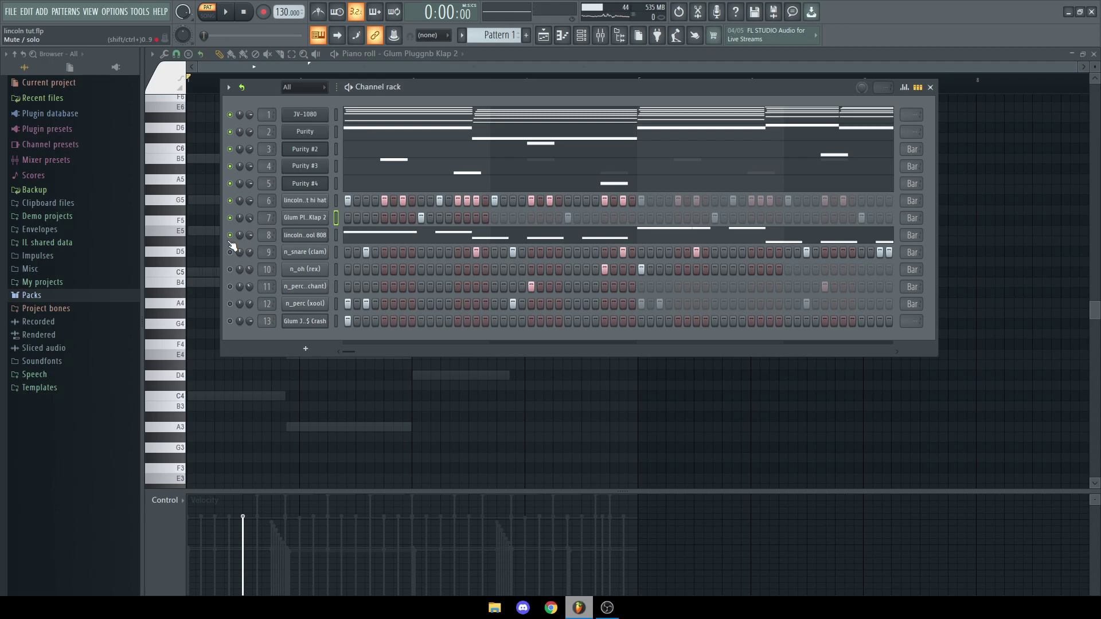
pyautogui.click(370, 235)
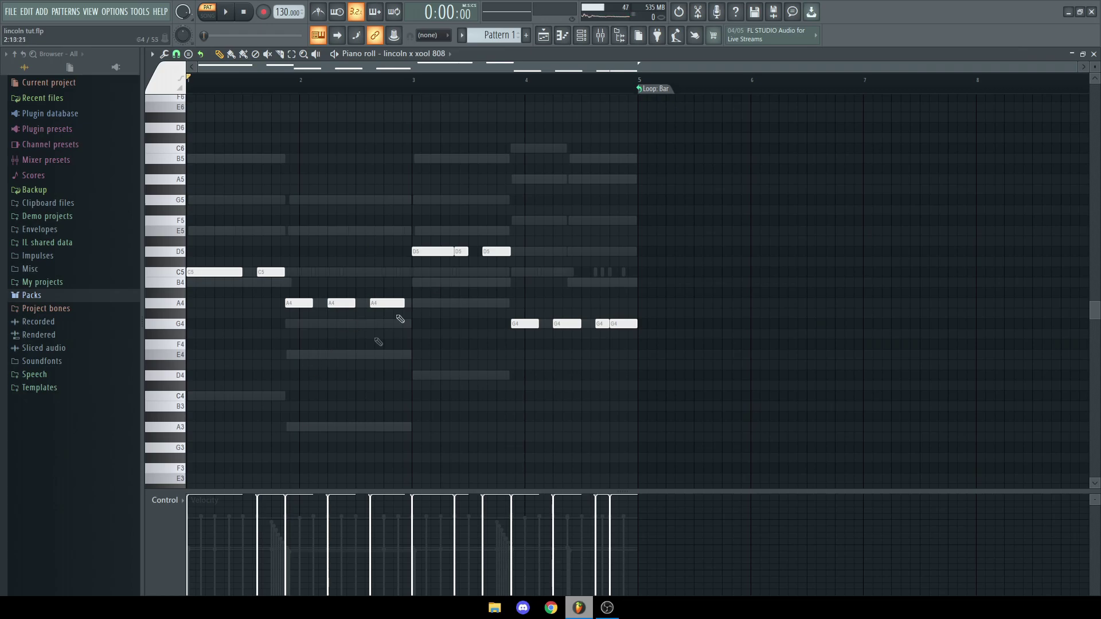
# Examine the 808's notes in the piano roll while playing them with the melody and drums, and stop playback.
pyautogui.click(586, 36)
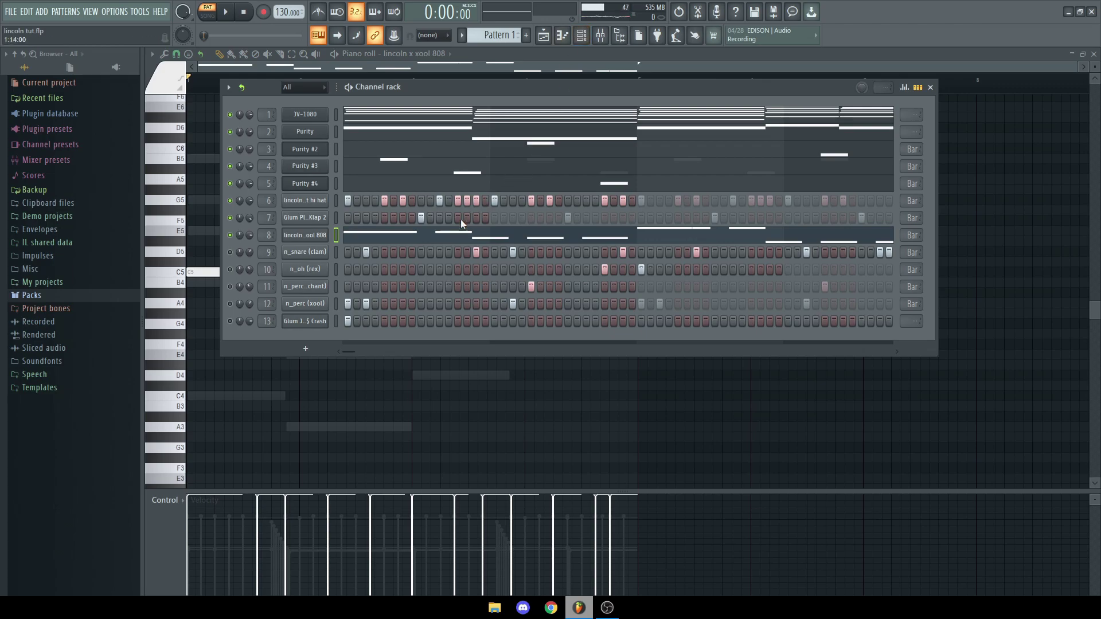
pyautogui.click(459, 235)
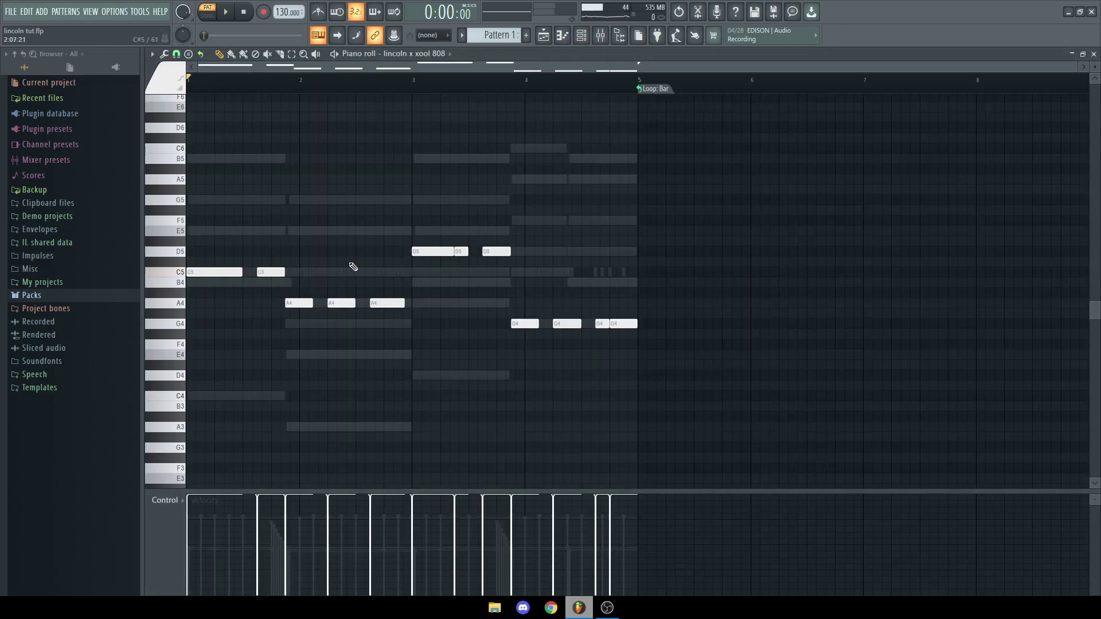
pyautogui.press('space')
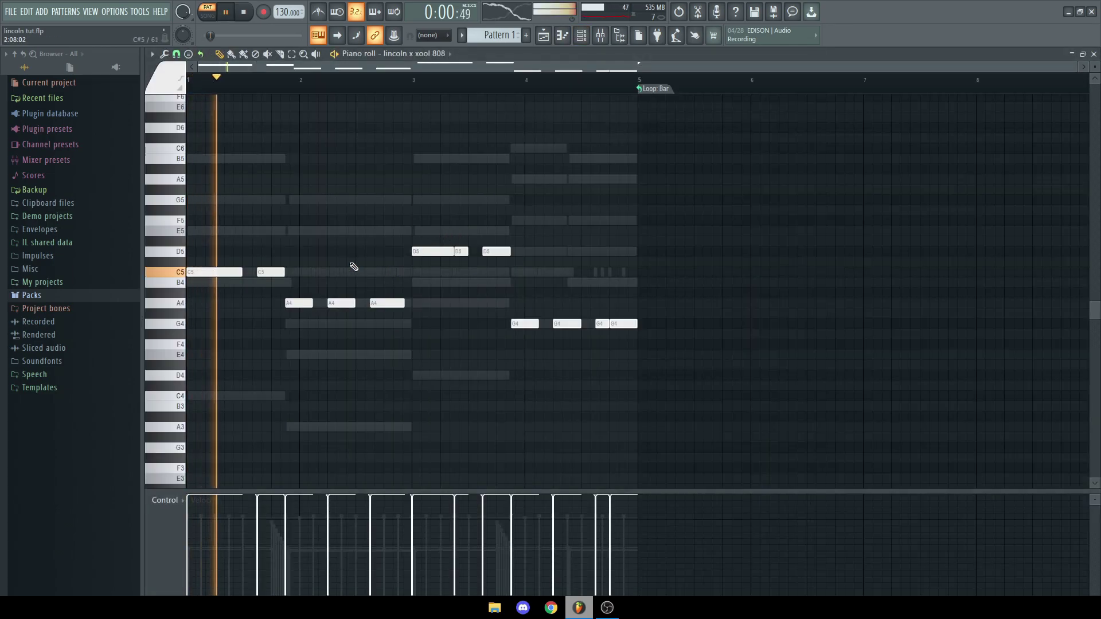
pyautogui.press('space')
# Solo the lincoln x xool 808 track in the mixer, listen to it alone, and turn the solo off.
pyautogui.click(581, 36)
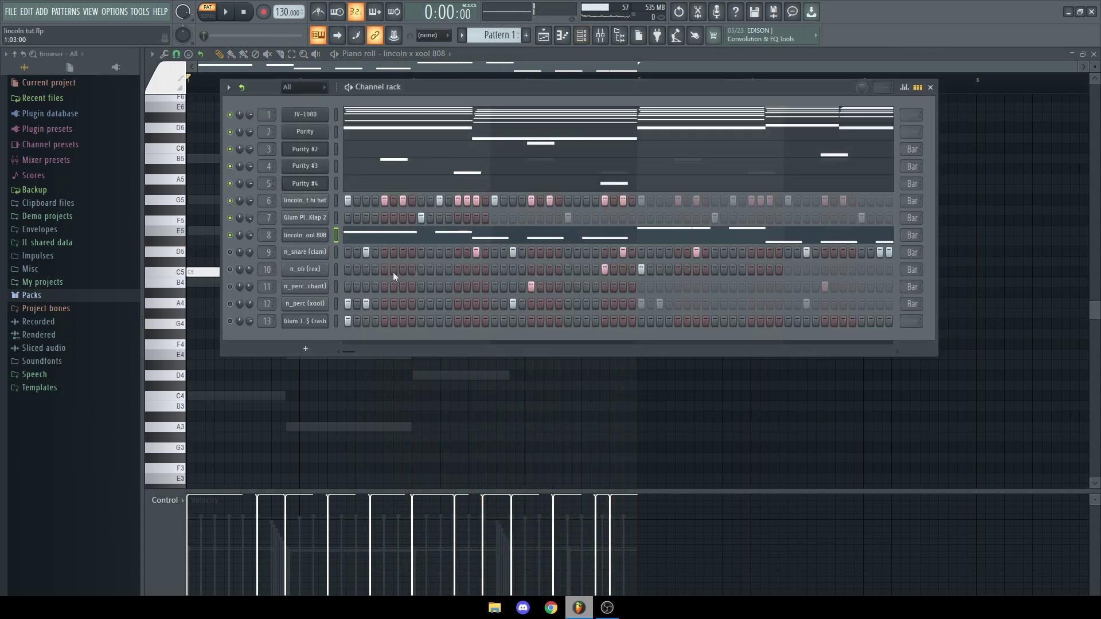
pyautogui.click(601, 35)
pyautogui.click(397, 390)
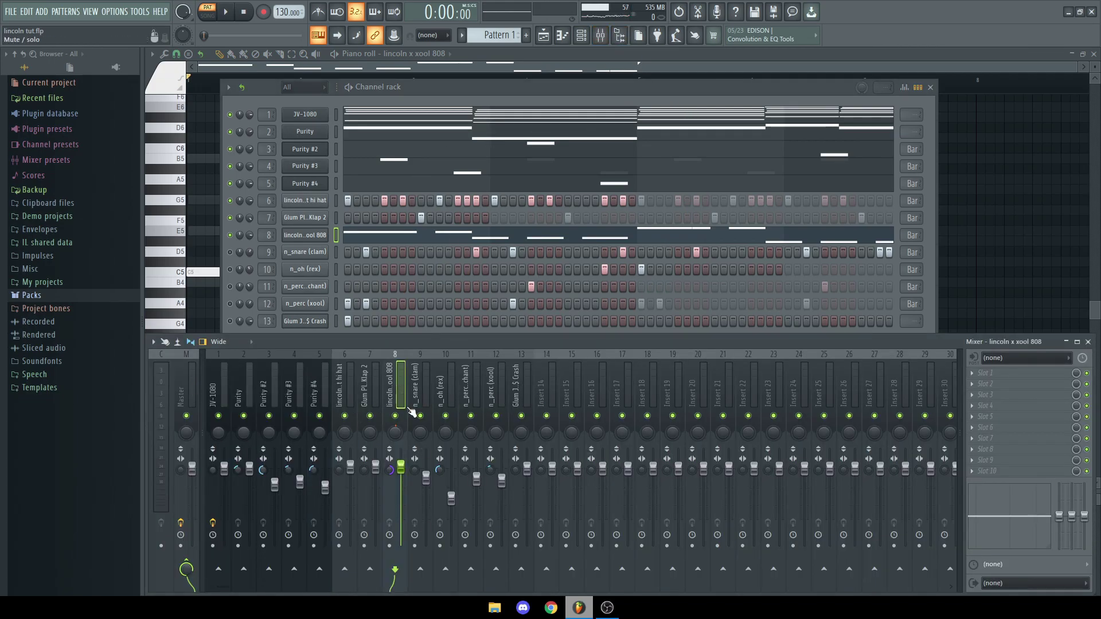
pyautogui.rightClick(396, 415)
pyautogui.press('space')
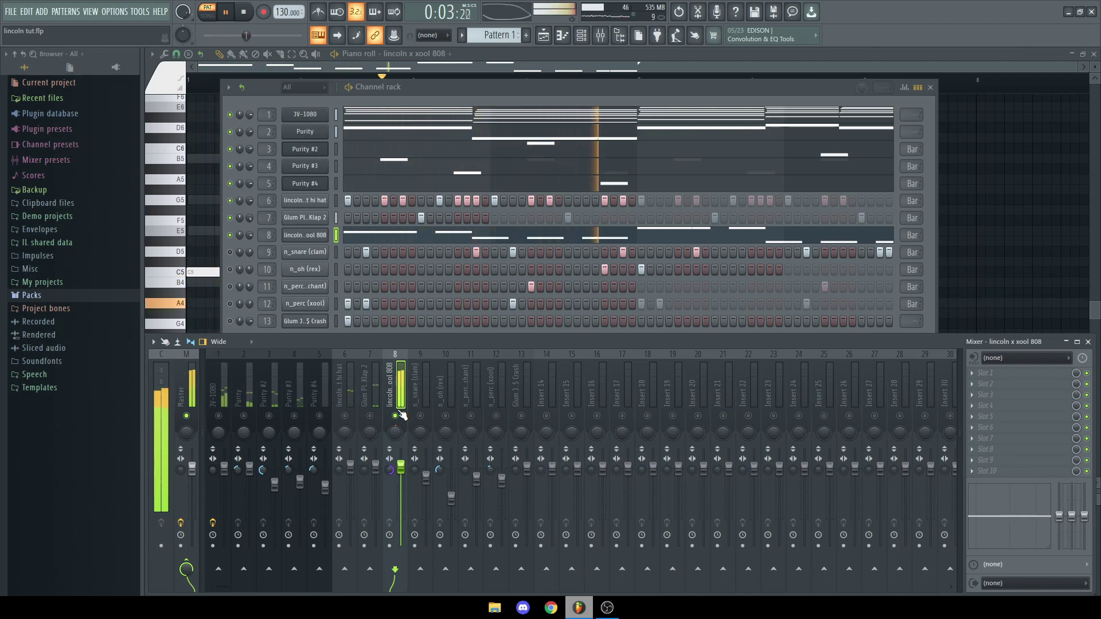
pyautogui.press('space')
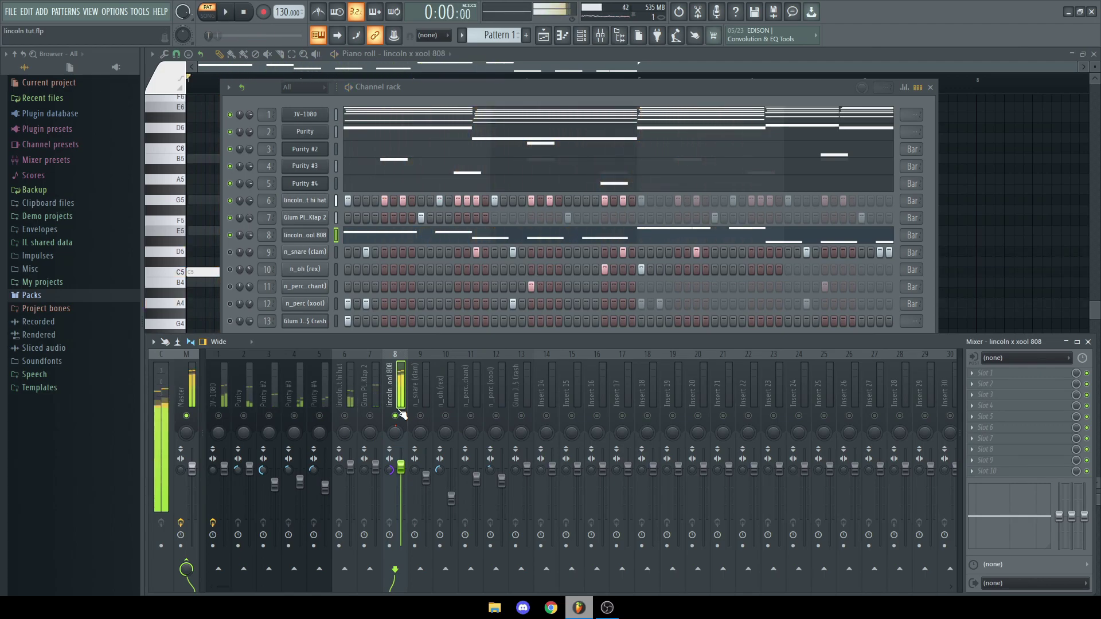
pyautogui.rightClick(396, 415)
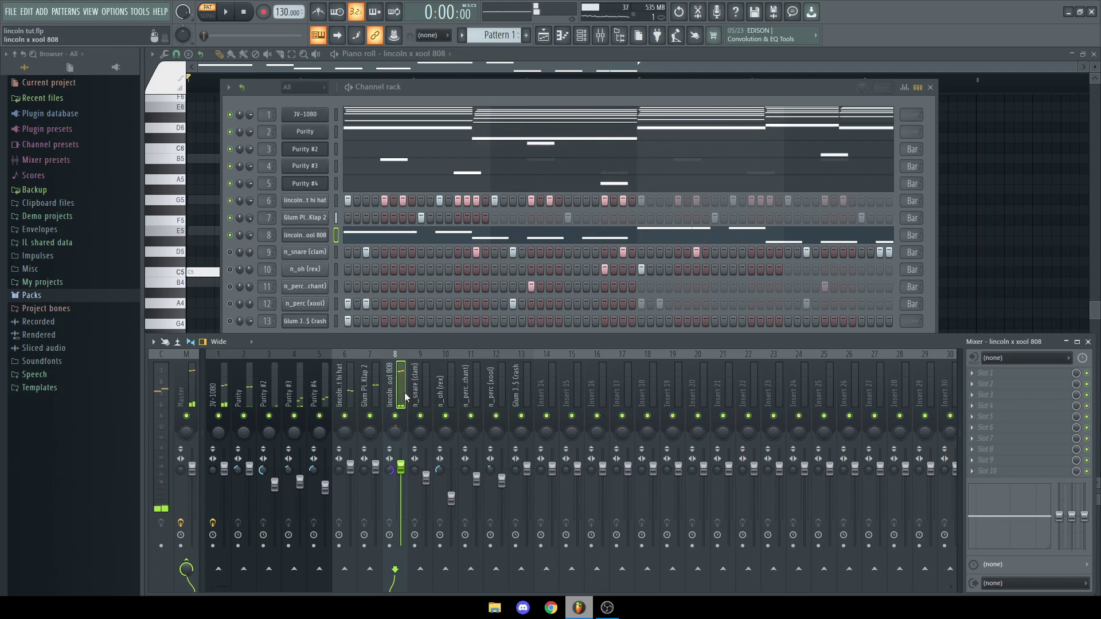
# Unmute the n_snare (clam) and Glum JBAND$ Crash channels, playing the pattern after each addition.
pyautogui.click(231, 253)
pyautogui.press('space')
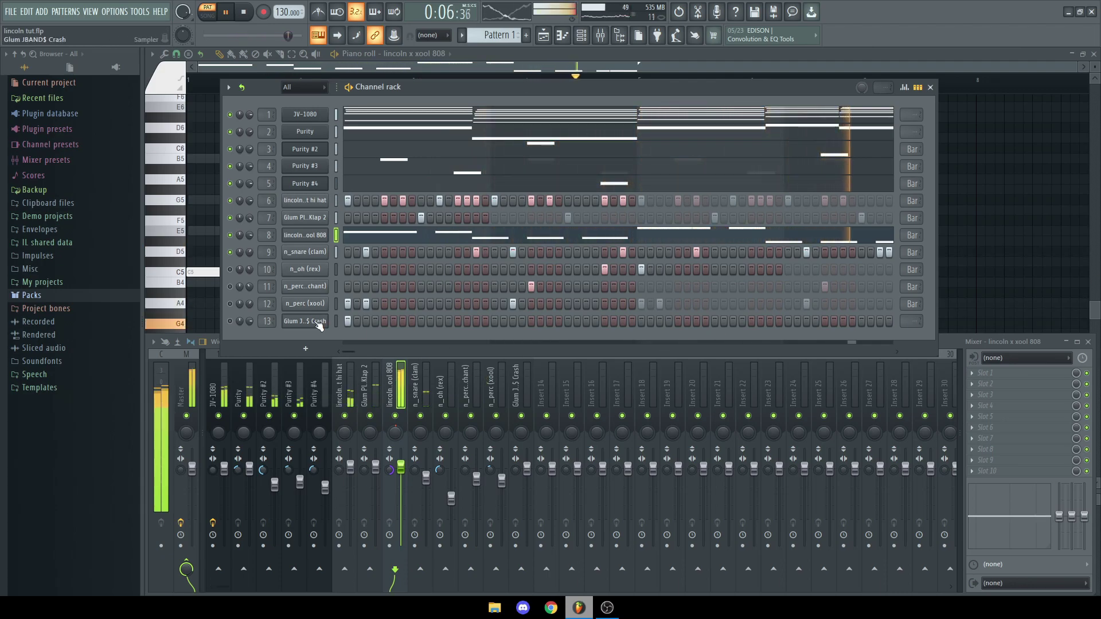
pyautogui.press('space')
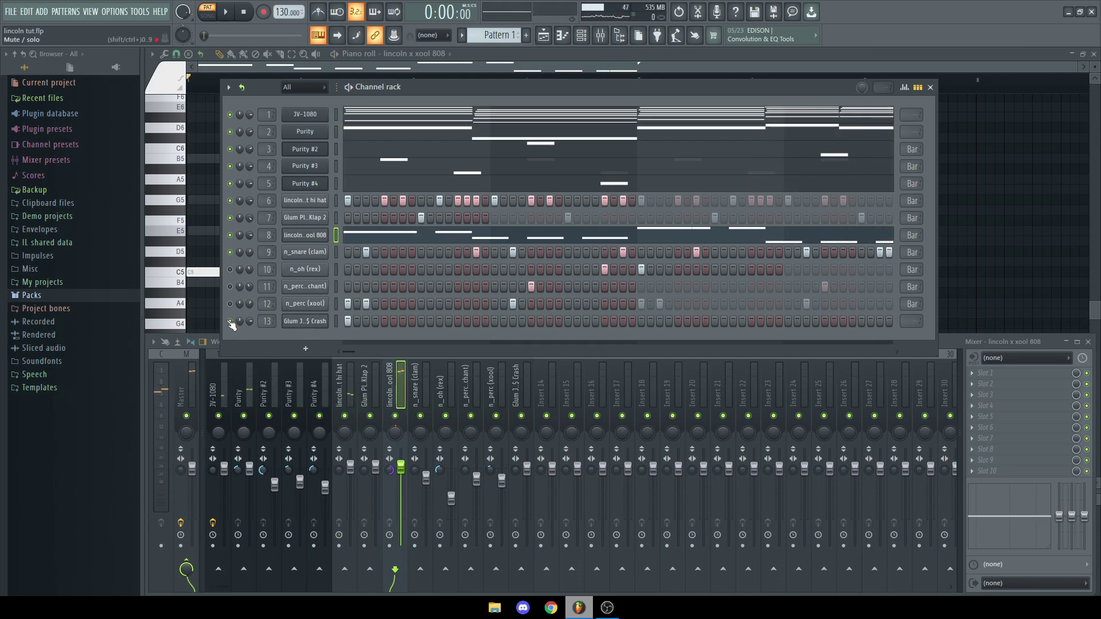
pyautogui.press('space')
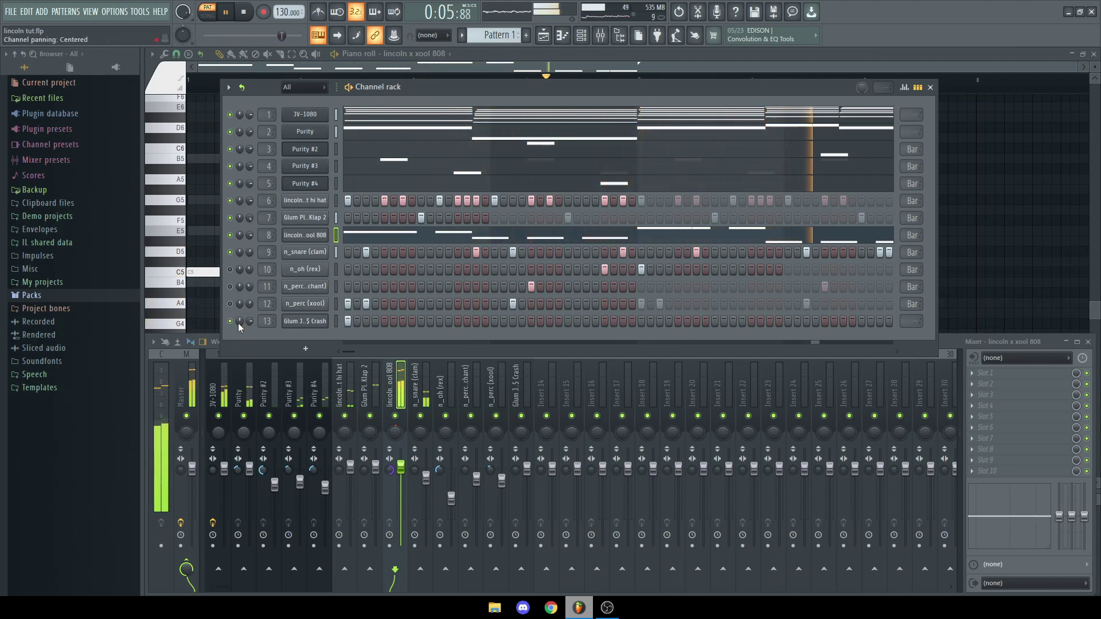
pyautogui.press('space')
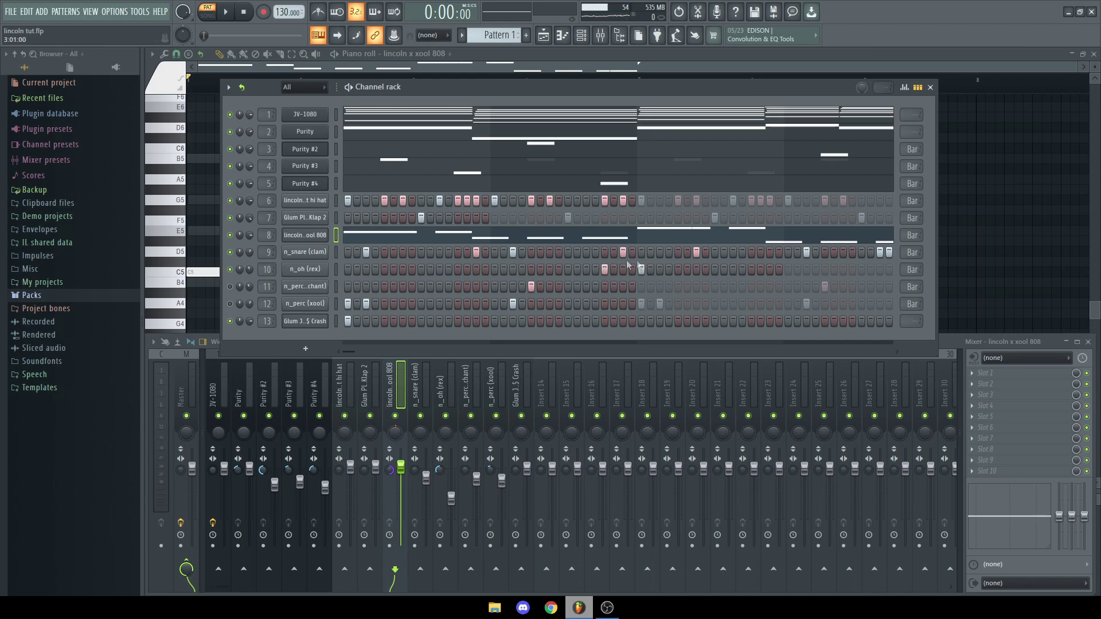
# Unmute n_oh (rex), n_perc (dirty chant) and n_perc (xool), playing the pattern as they come in up to the full beat.
pyautogui.press('space')
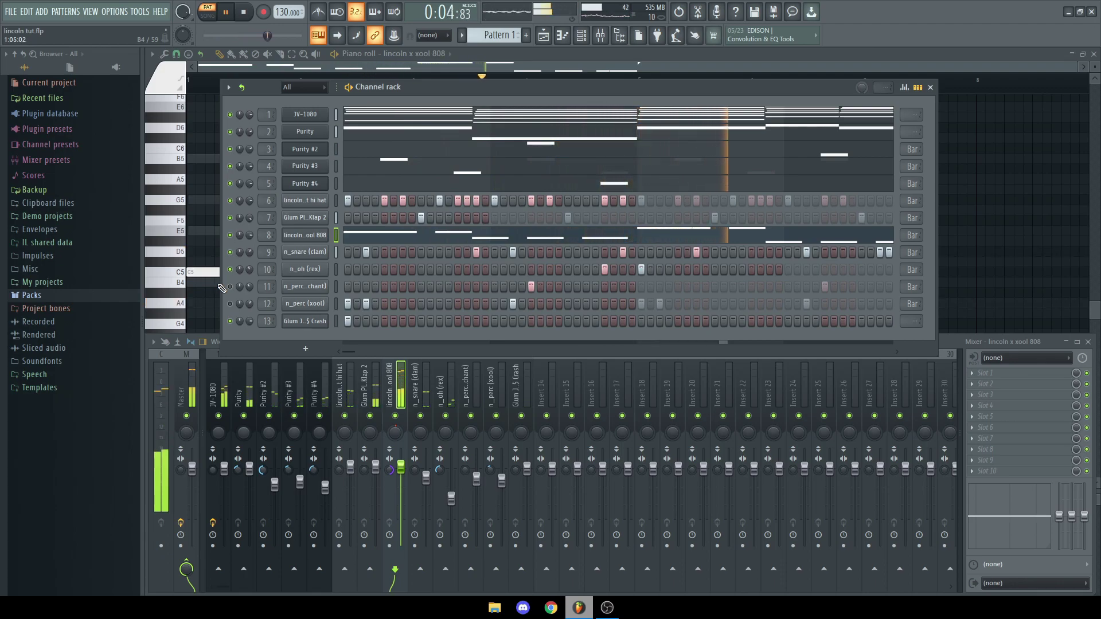
pyautogui.press('space')
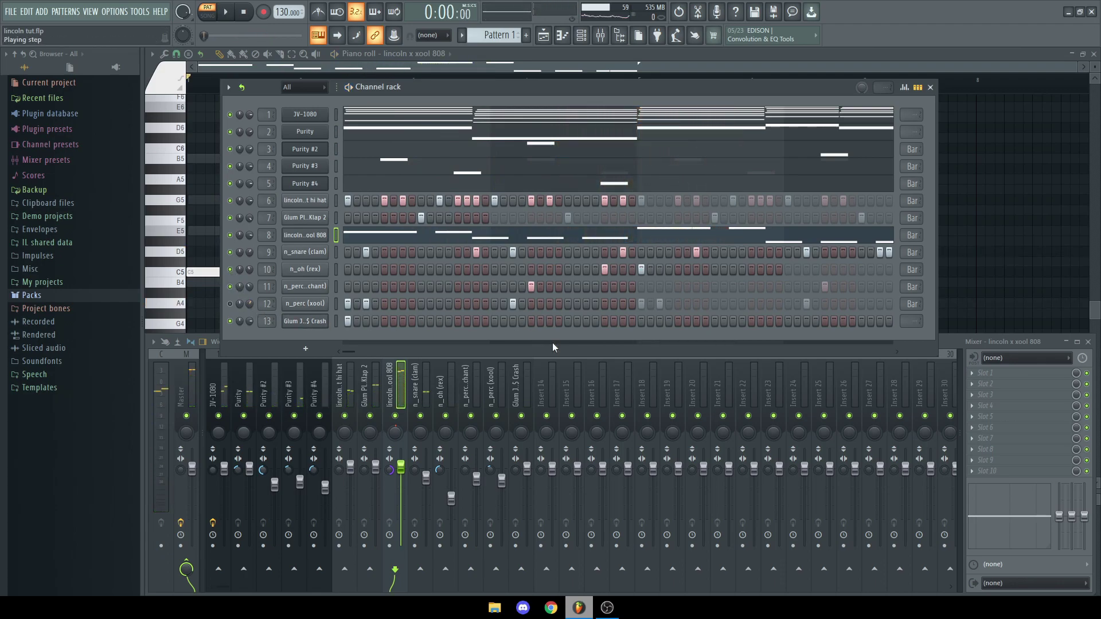
pyautogui.press('space')
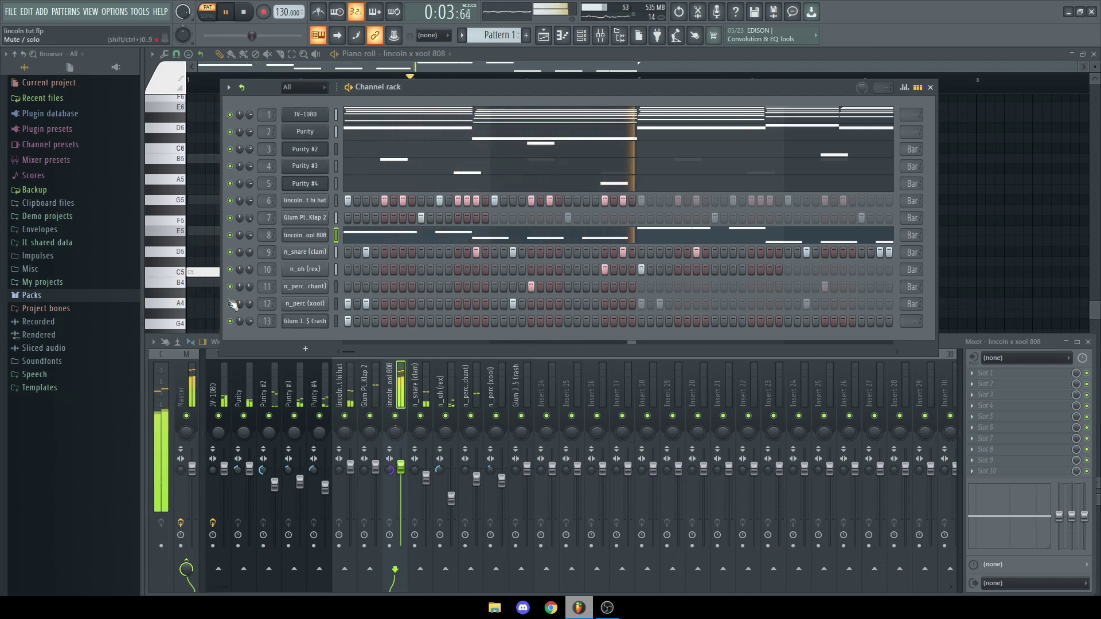
pyautogui.press('space')
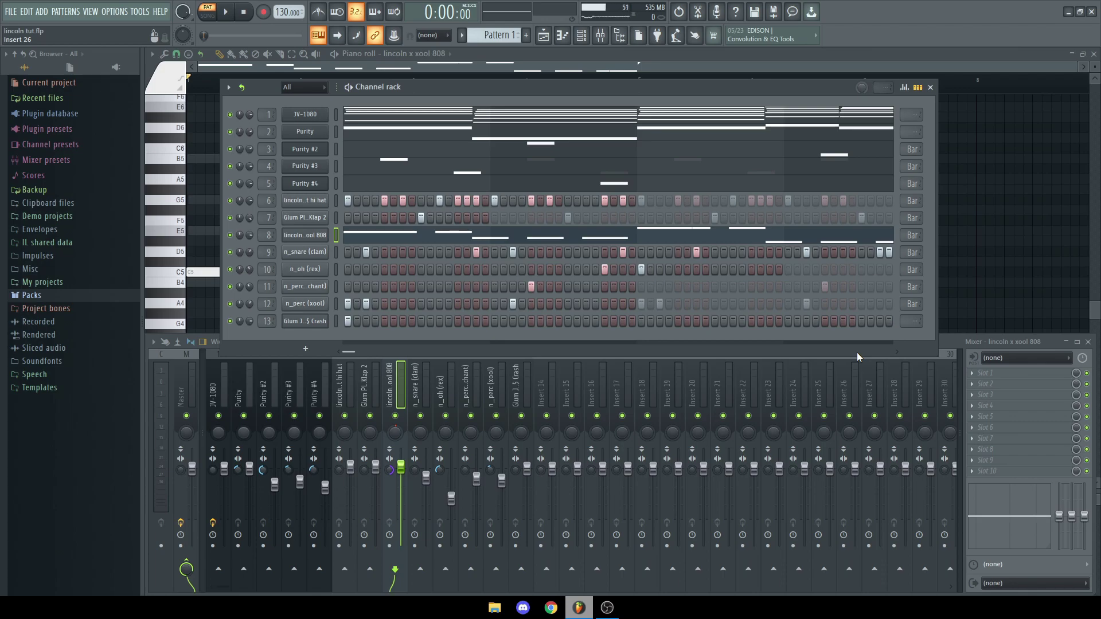
pyautogui.press('space')
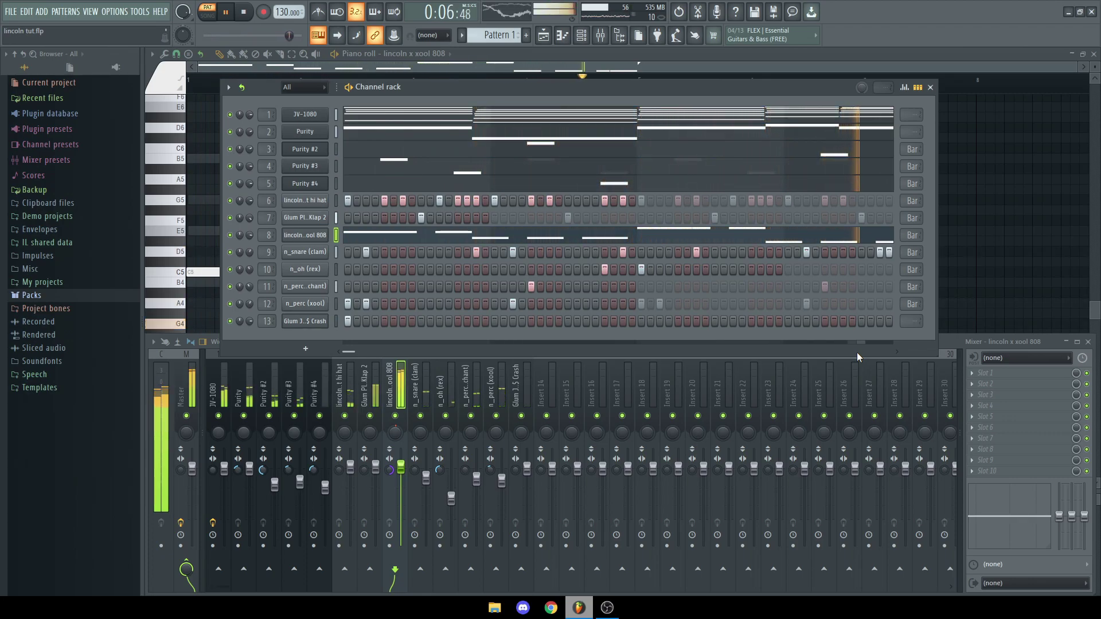
pyautogui.press('space')
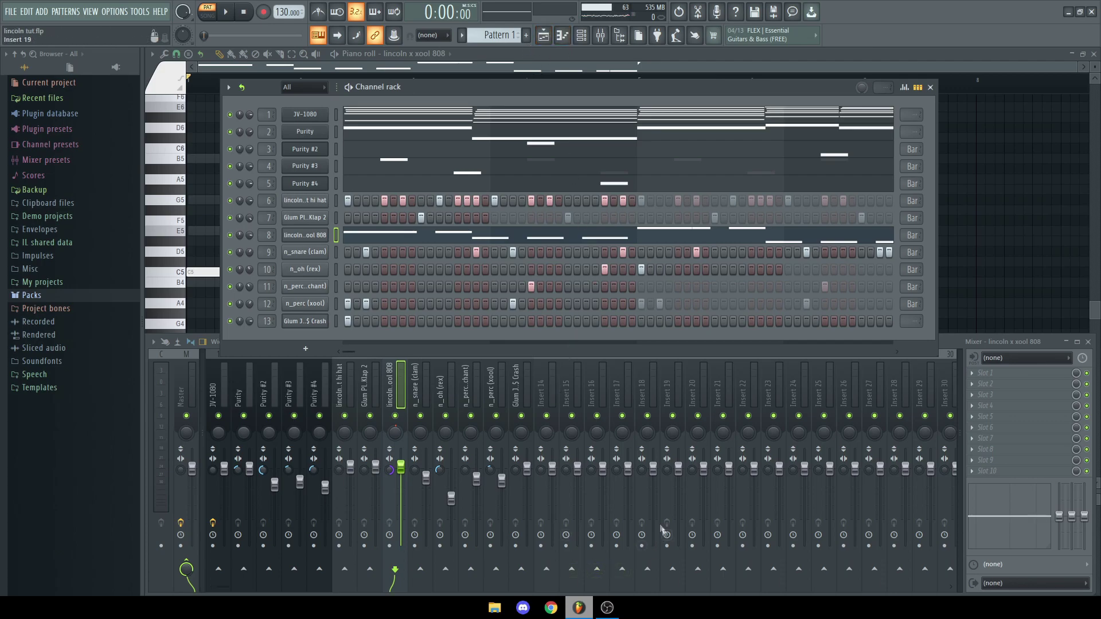
# Open the playlist and switch to the project window that holds the finished arrangement.
pyautogui.press('F5')
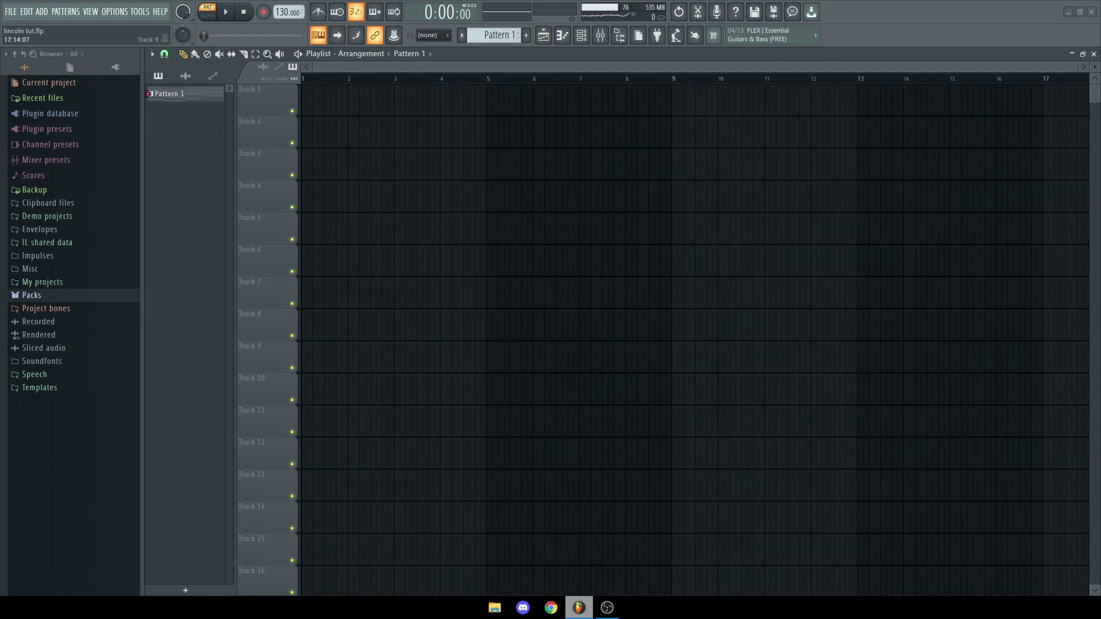
pyautogui.hotkey('alt', 'Tab')
pyautogui.hotkey('alt', 'Tab')
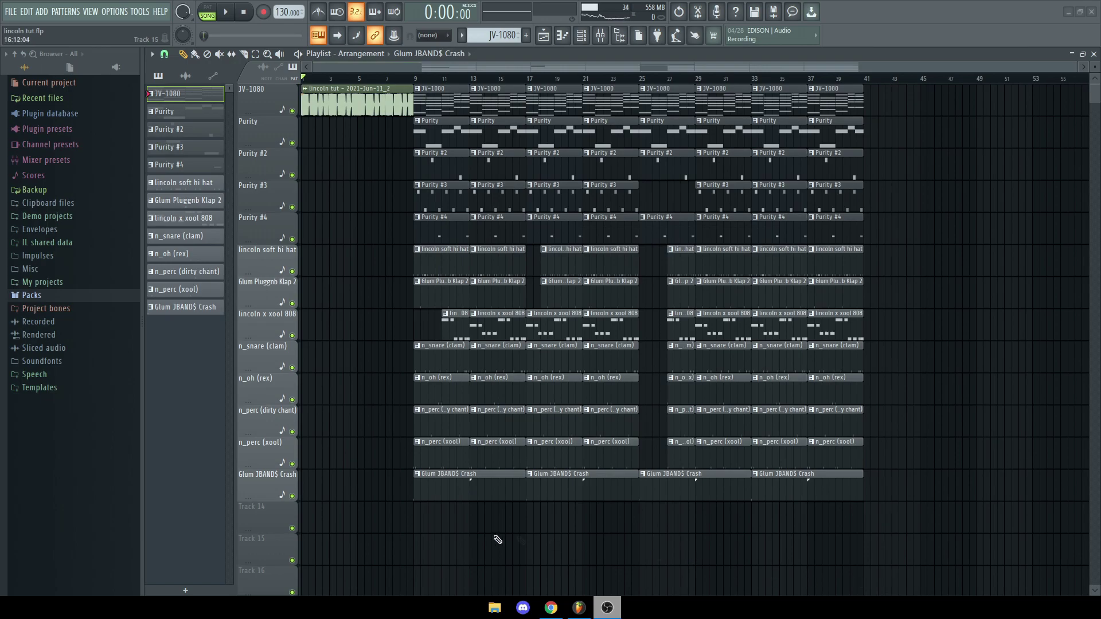
pyautogui.hotkey('alt', 'Tab')
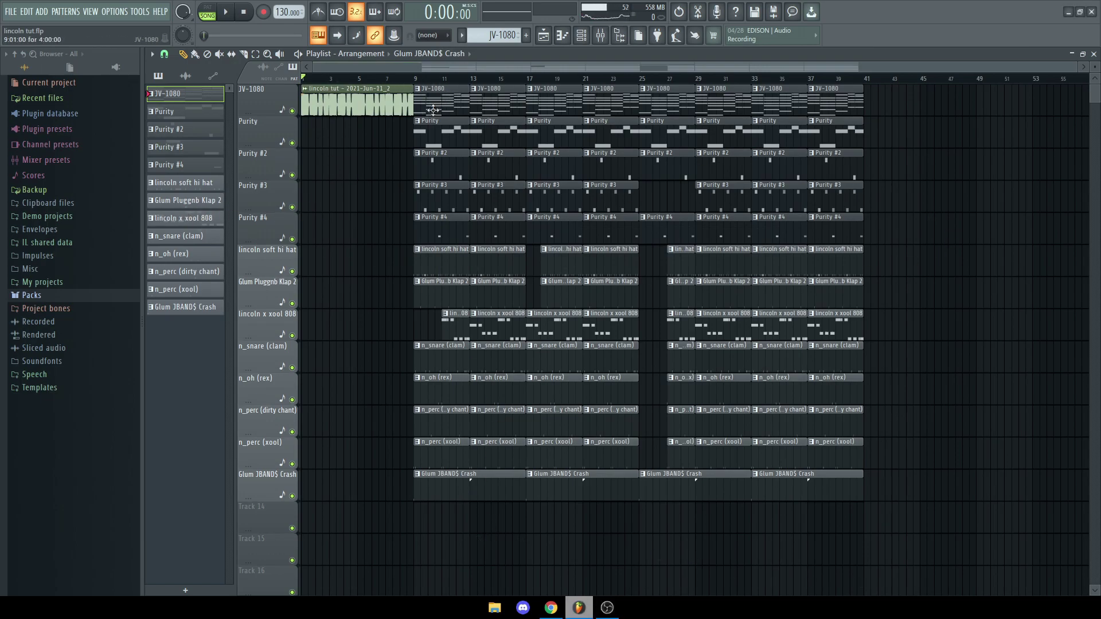
# Select bars 9 to 17 of the arrangement across all playlist tracks.
pyautogui.scroll(2, 339, 127)
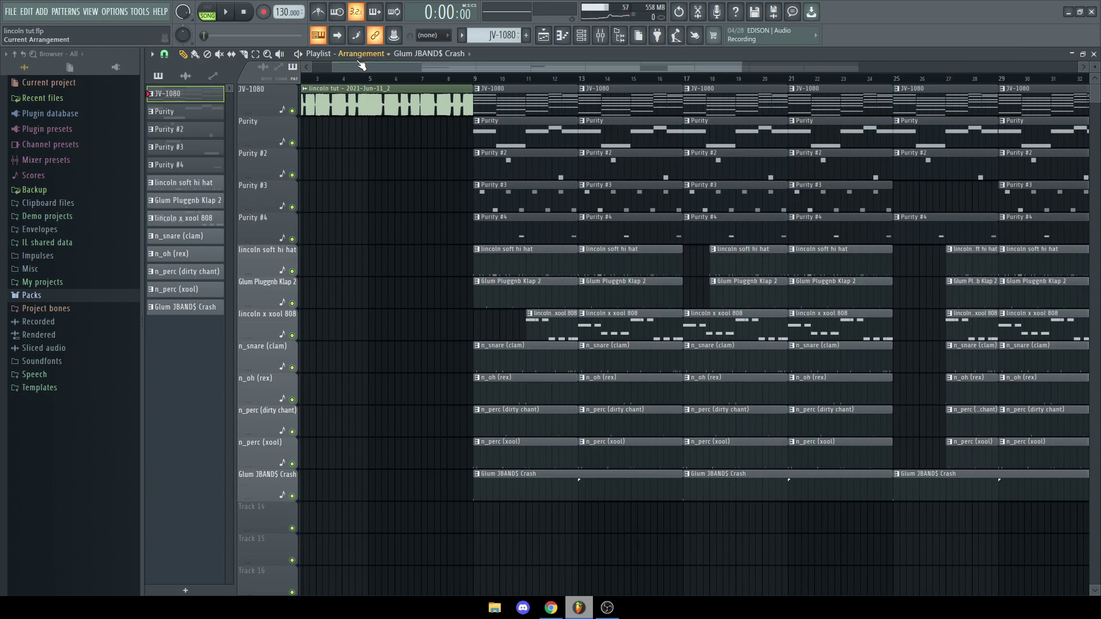
pyautogui.moveTo(362, 65); pyautogui.dragTo(341, 65)
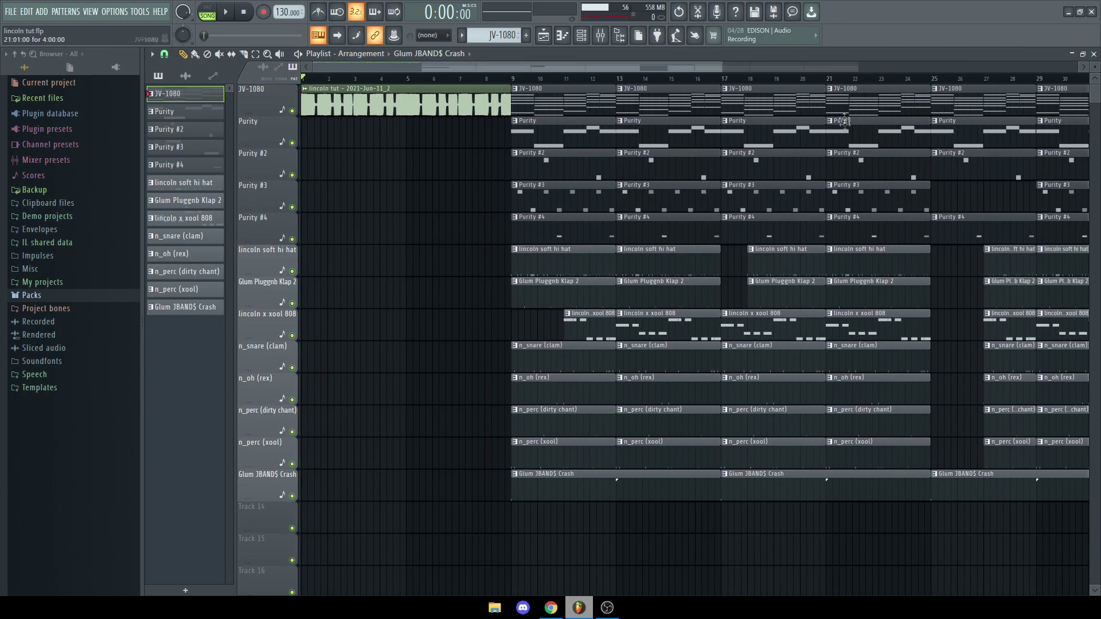
pyautogui.scroll(-2, 838, 113)
pyautogui.click(519, 76)
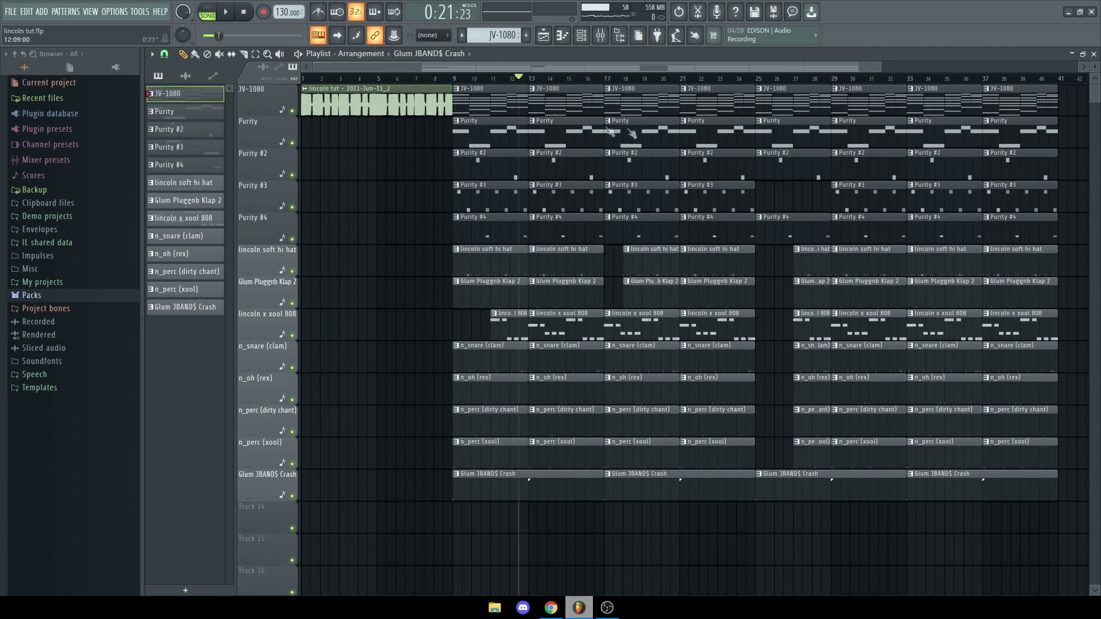
pyautogui.scroll(2, 358, 157)
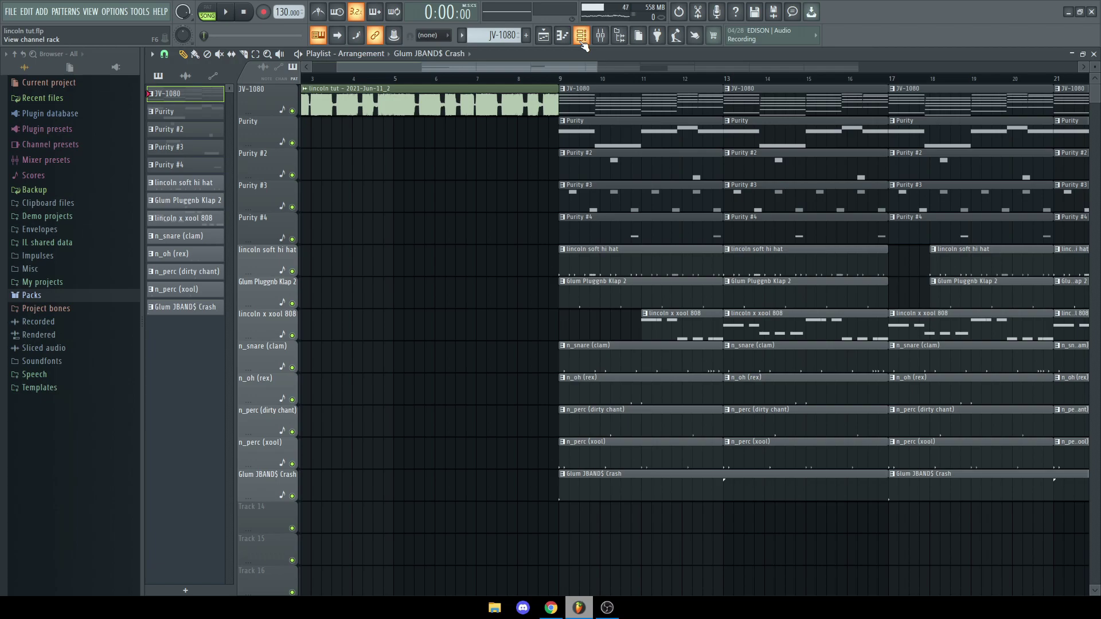
pyautogui.moveTo(562, 82); pyautogui.dragTo(887, 82)
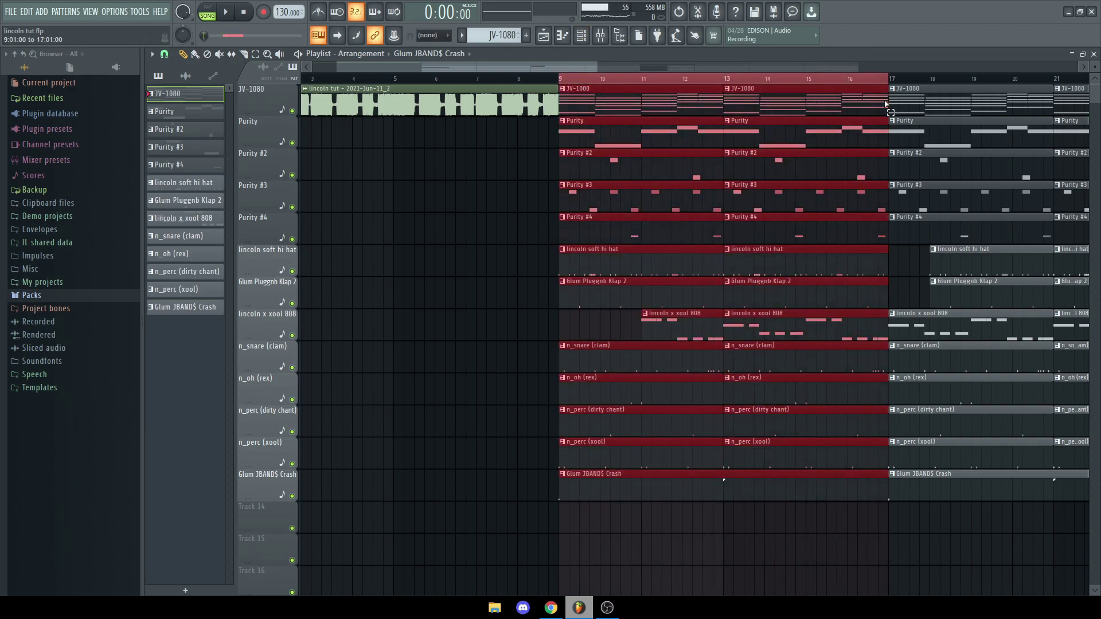
# Open Edison on the Master mixer track and set its recording to start on play.
pyautogui.click(600, 39)
pyautogui.click(998, 395)
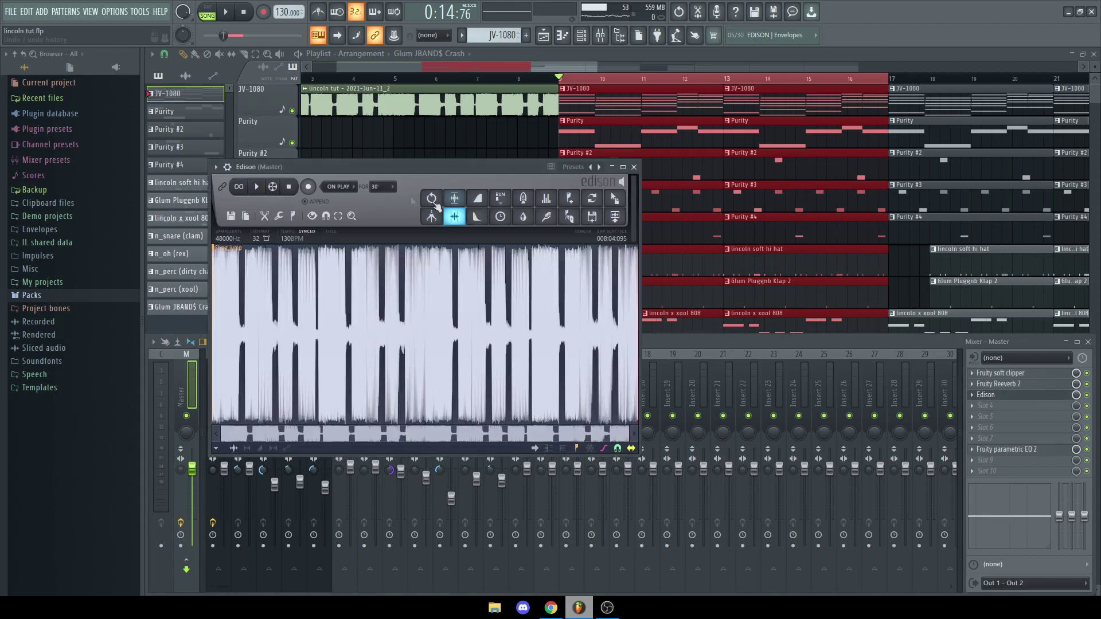
pyautogui.click(338, 188)
pyautogui.click(338, 231)
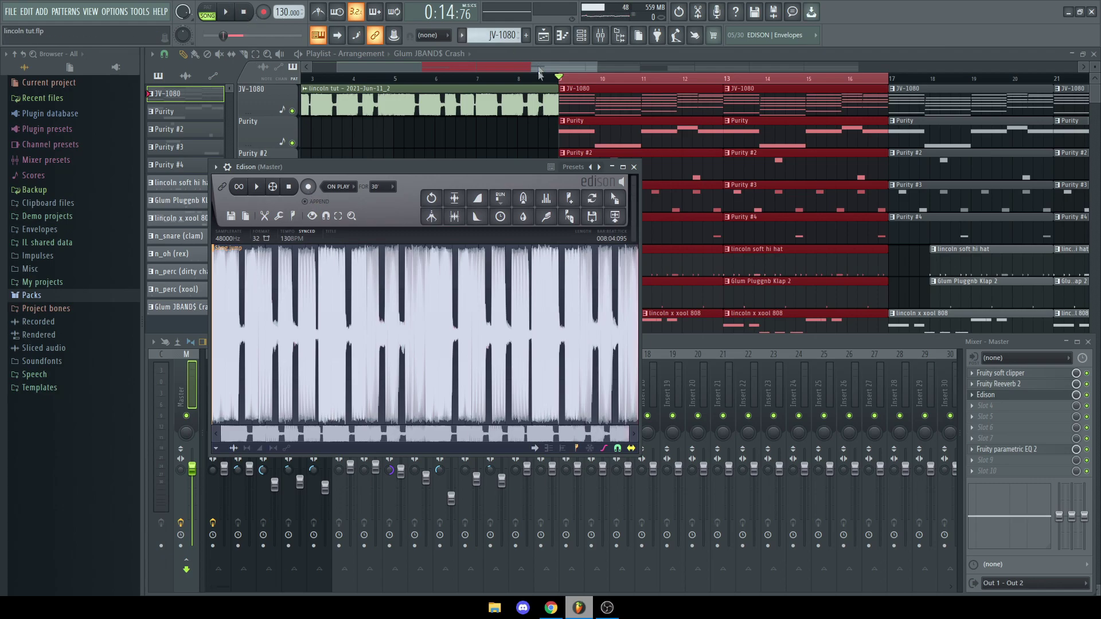
# Open the channel settings of the lincoln tut - 2021-Jun-11_2 audio clip at the start of the arrangement.
pyautogui.click(500, 107)
pyautogui.doubleClick(501, 107)
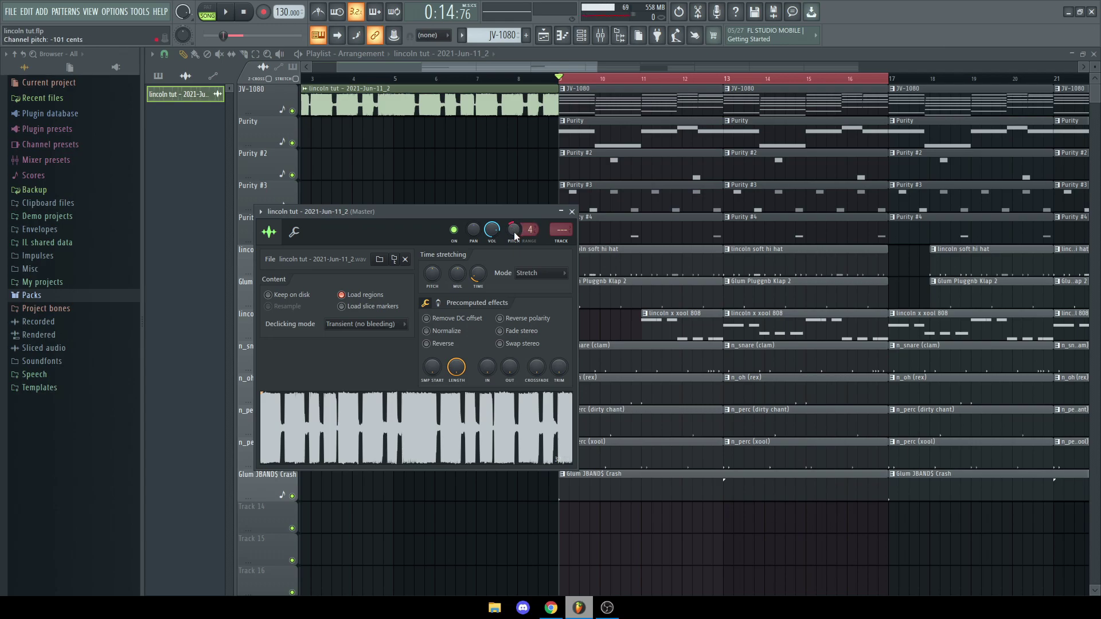
# Close the audio clip's channel settings and clear the bar 9 to 17 selection in the playlist.
pyautogui.press('Escape')
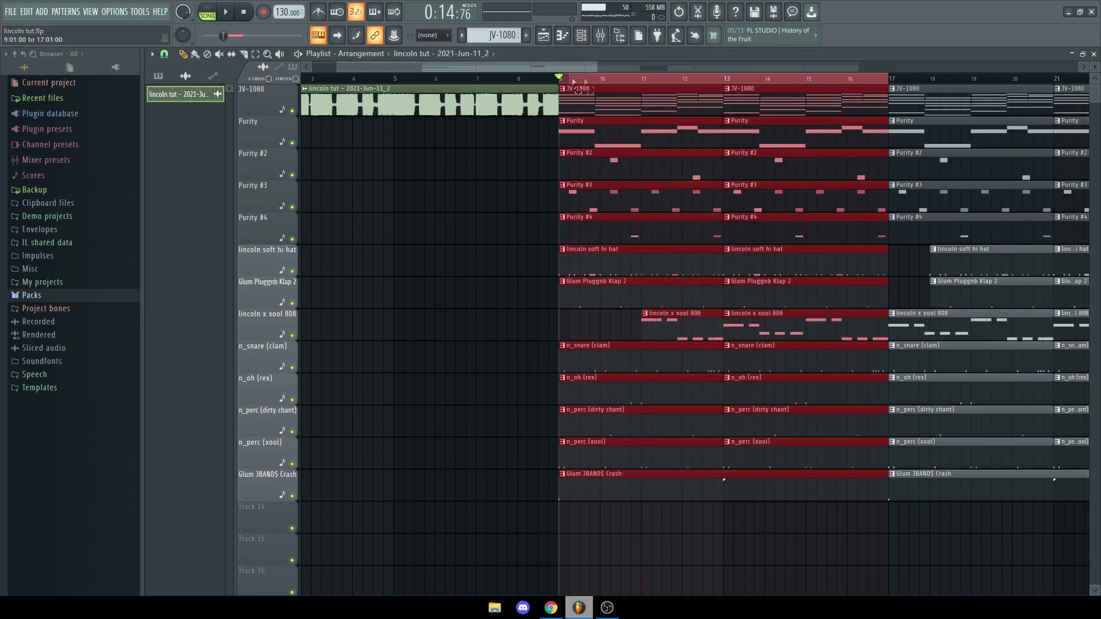
pyautogui.click(859, 85)
pyautogui.scroll(-4, 430, 180)
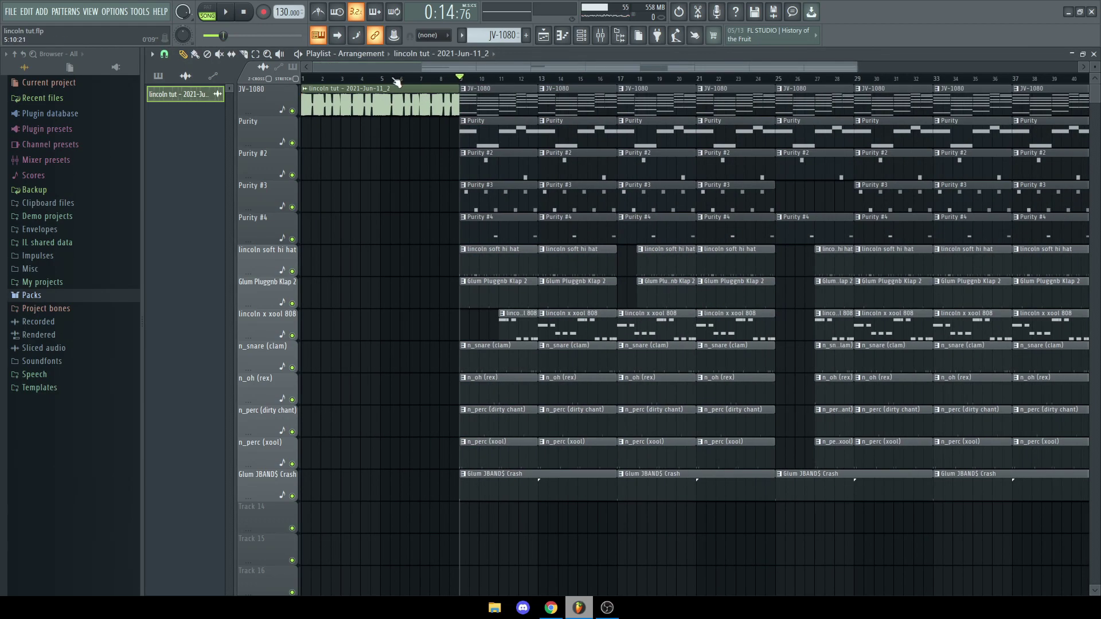
# Play the arrangement from the start, through the intro audio clip, to just past bar 17 and stop playback.
pyautogui.click(601, 35)
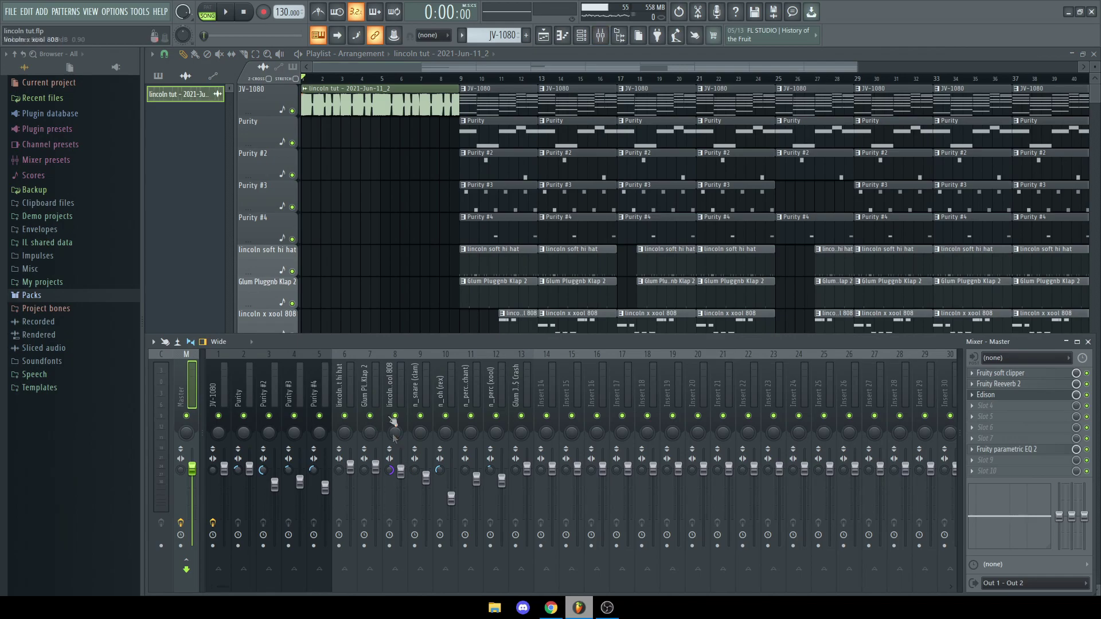
pyautogui.press('F9')
pyautogui.scroll(3, 363, 235)
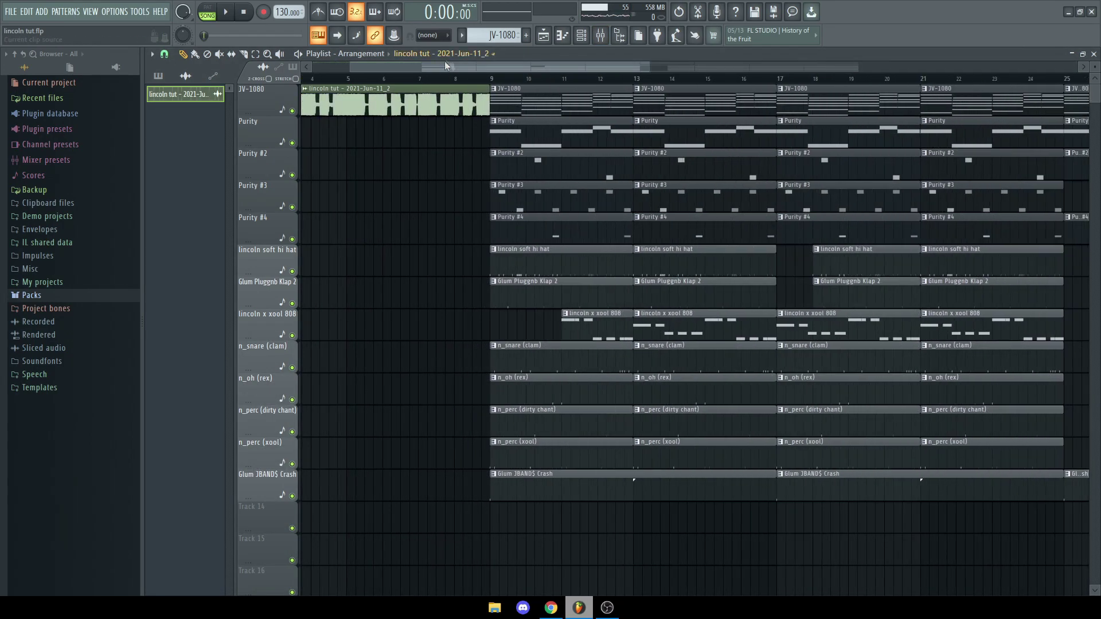
pyautogui.moveTo(446, 66); pyautogui.dragTo(285, 78)
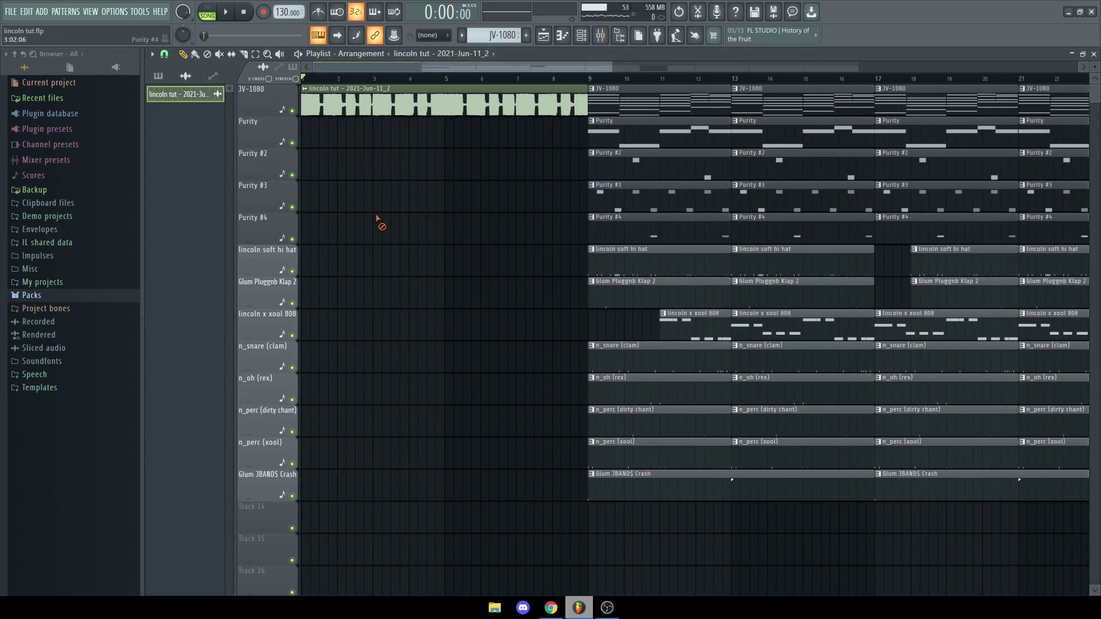
pyautogui.scroll(-3, 381, 220)
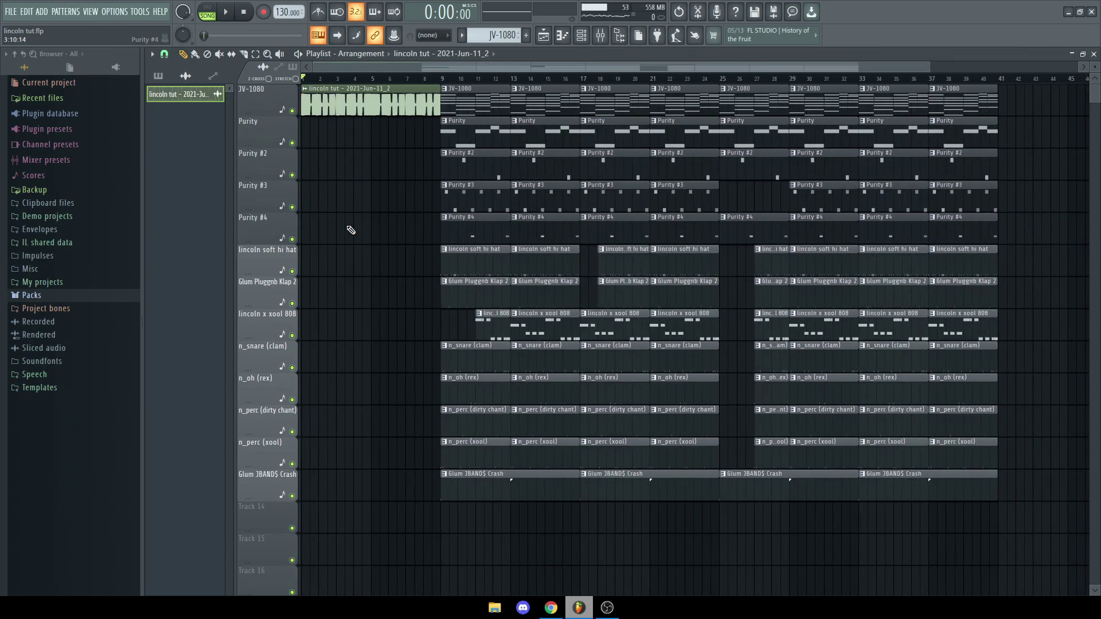
pyautogui.press('space')
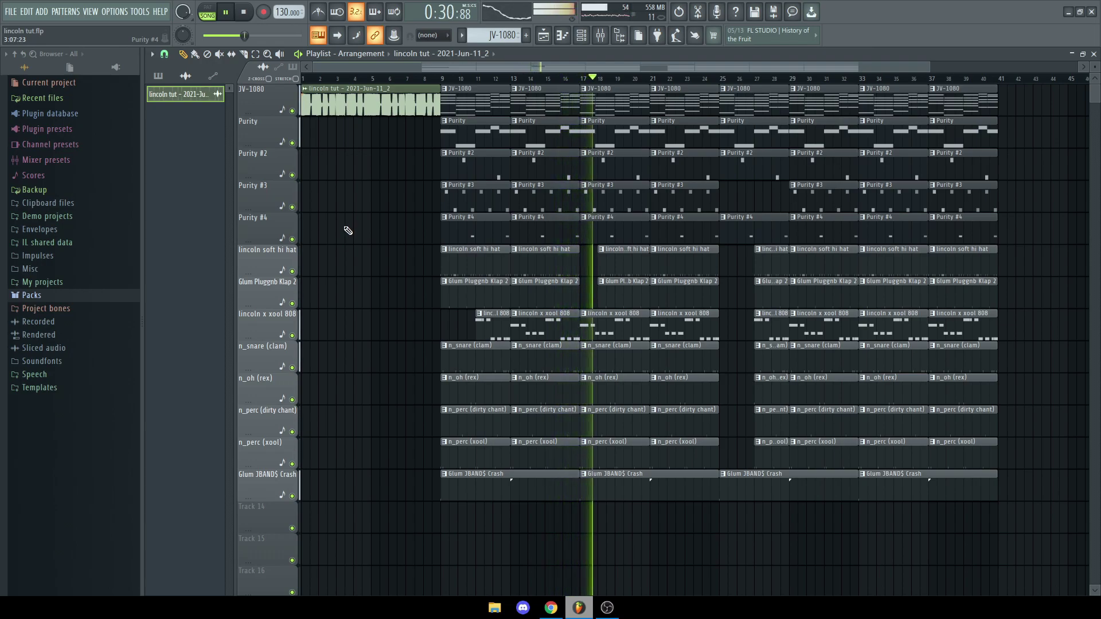
pyautogui.press('space')
# Remove Edison from the Master mixer track's effect slots.
pyautogui.click(600, 35)
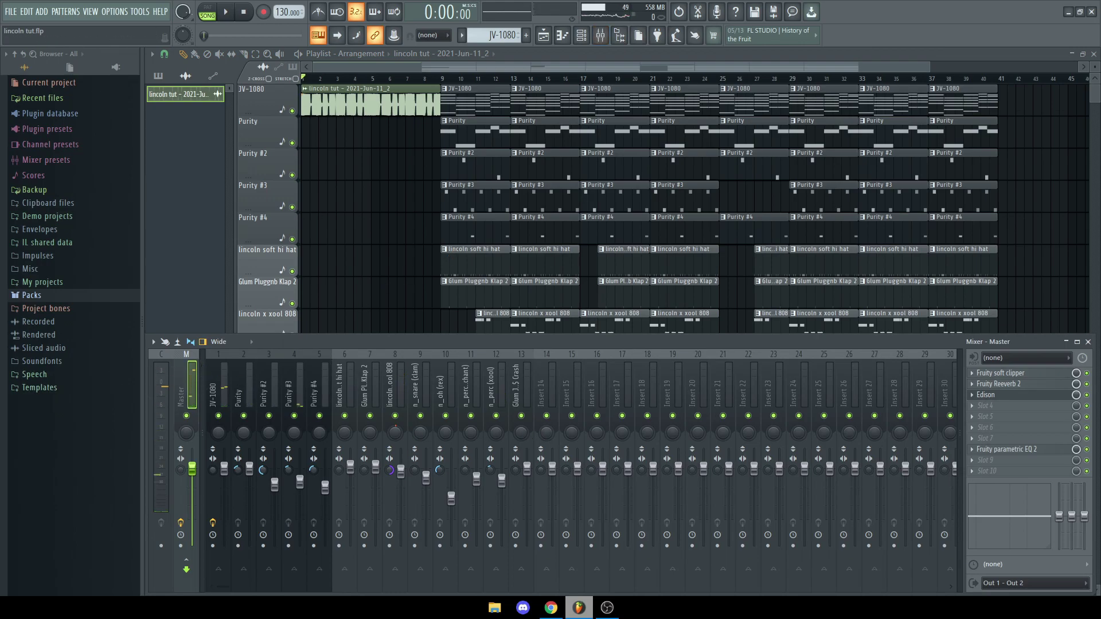
pyautogui.click(972, 395)
pyautogui.click(997, 334)
pyautogui.click(1043, 346)
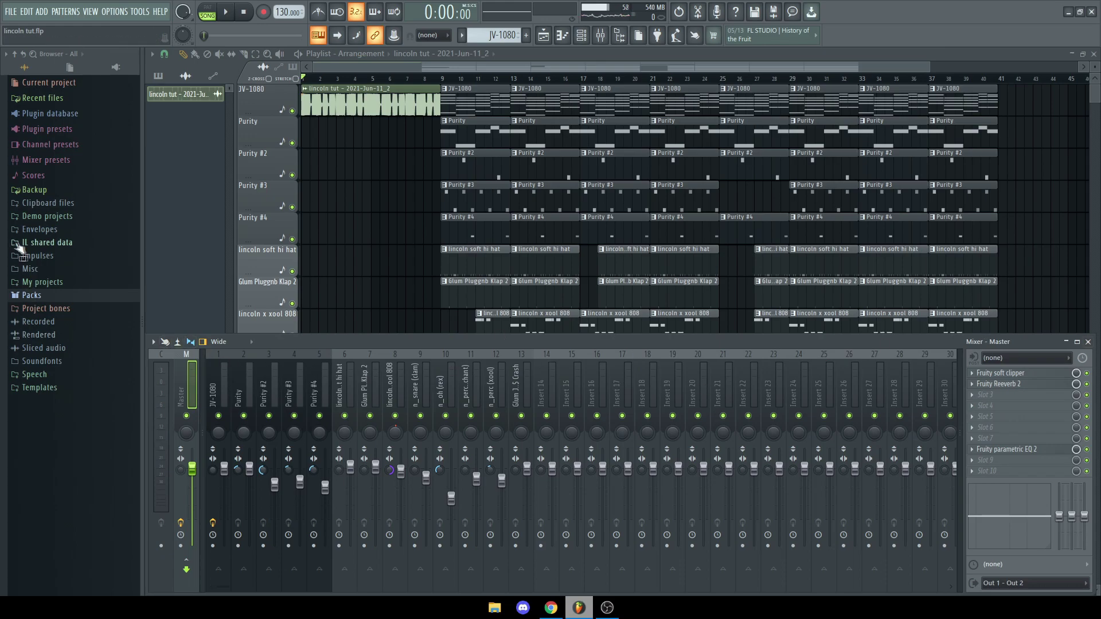
# Browse the Master mixer presets of the 0001Glumboy Official Drumkit in the !!!Plugg Kits pack, then collapse the kit's folder.
pyautogui.click(32, 295)
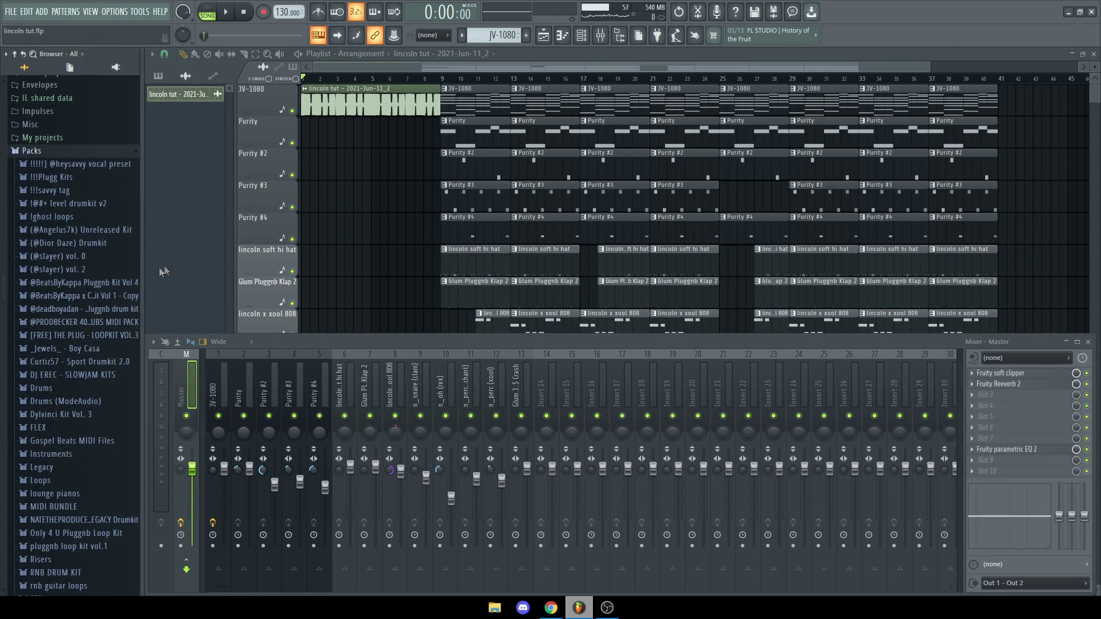
pyautogui.click(65, 182)
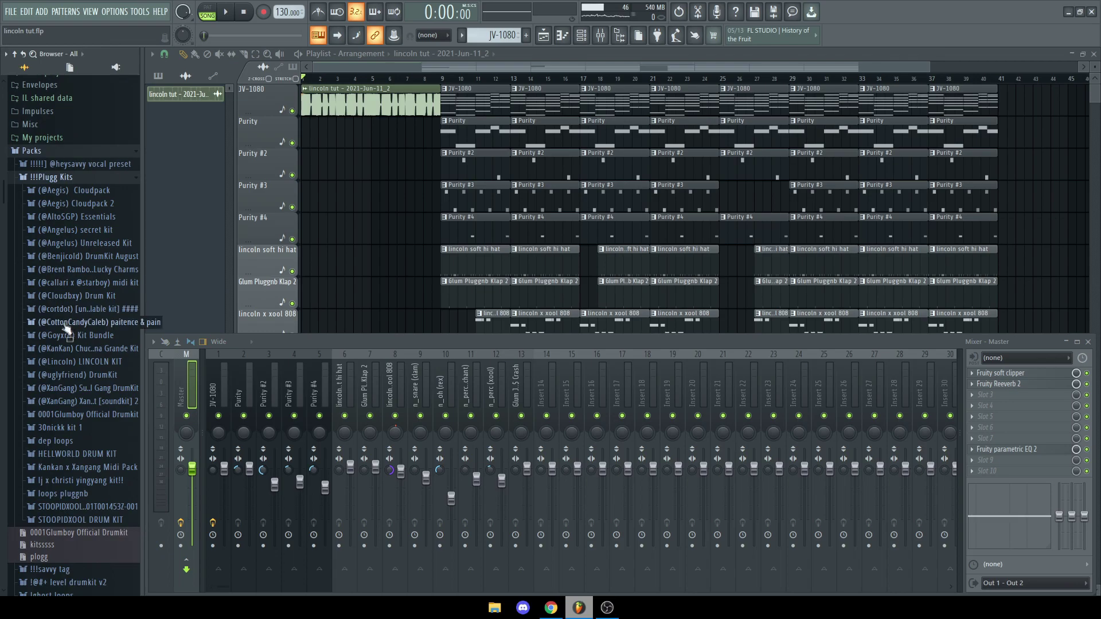
pyautogui.click(63, 416)
pyautogui.click(68, 367)
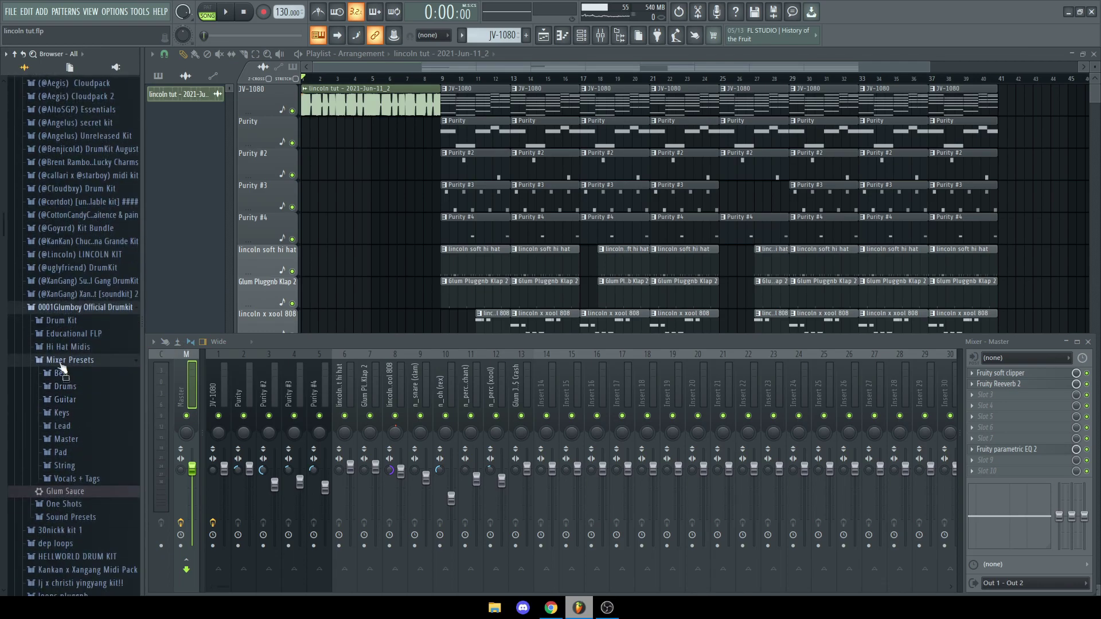
pyautogui.click(77, 441)
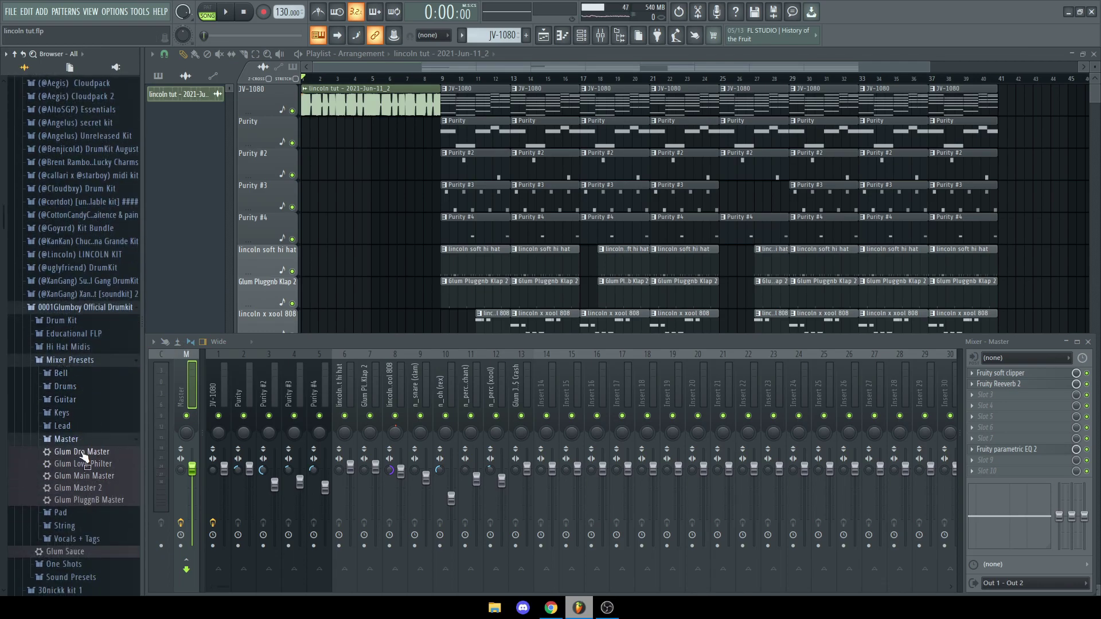
pyautogui.click(107, 441)
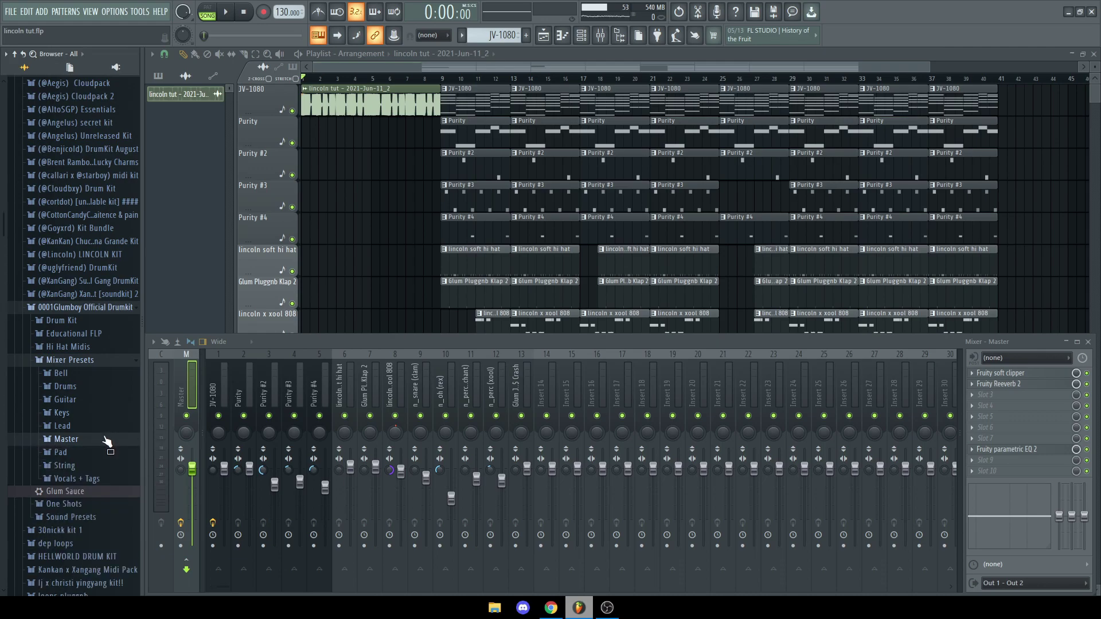
pyautogui.click(87, 361)
pyautogui.click(100, 307)
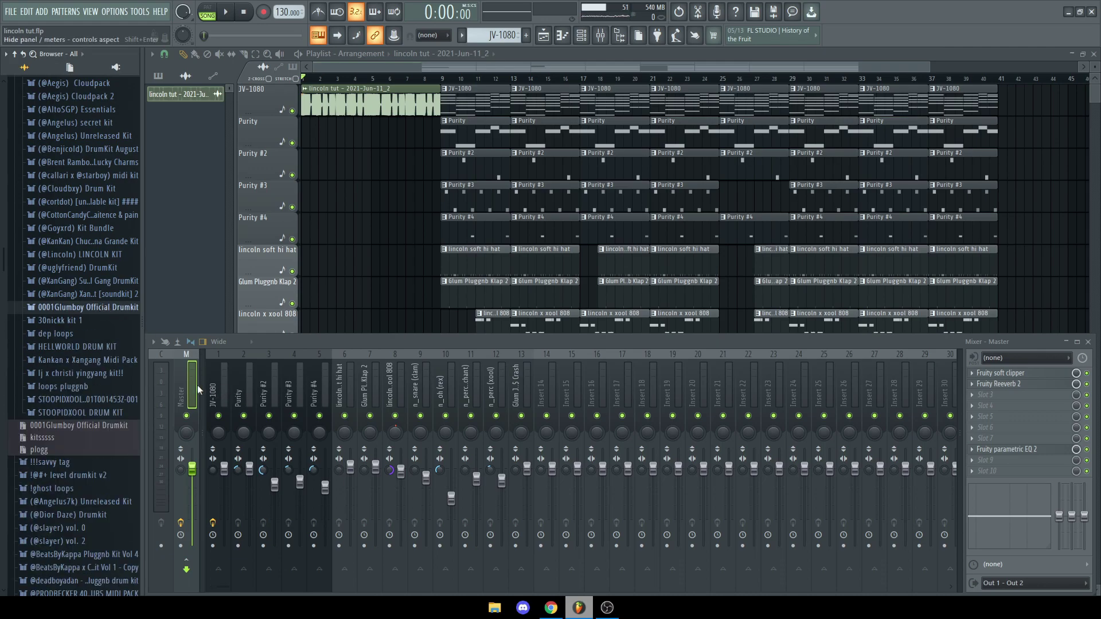
# Examine the Fruity parametric EQ 2 curve on the JV-1080 mixer track.
pyautogui.click(223, 390)
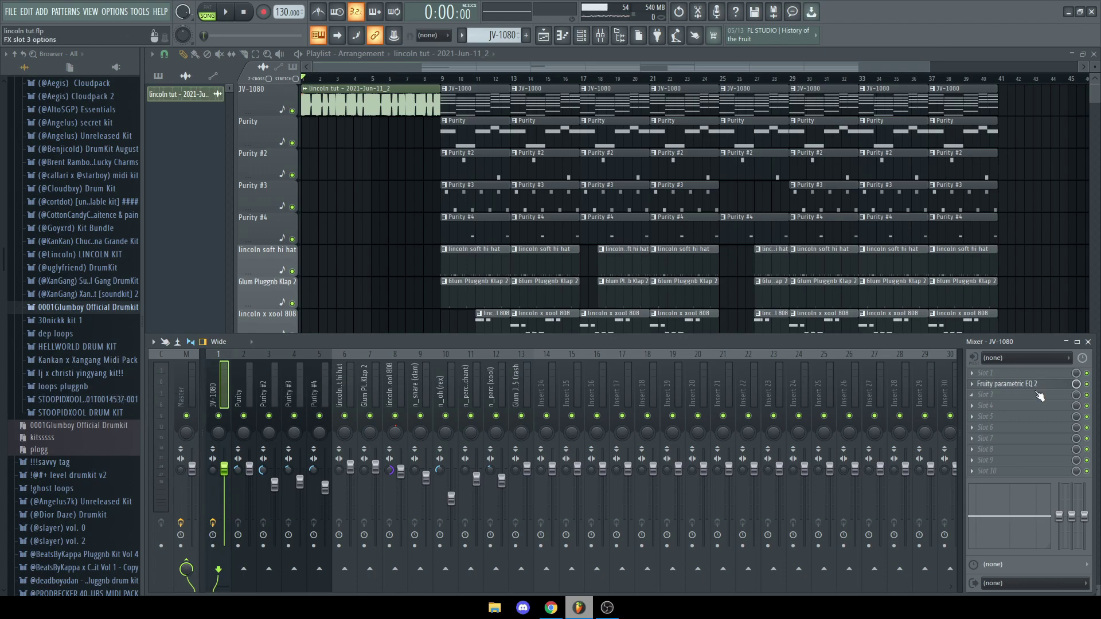
pyautogui.click(992, 394)
pyautogui.click(889, 345)
pyautogui.click(1027, 385)
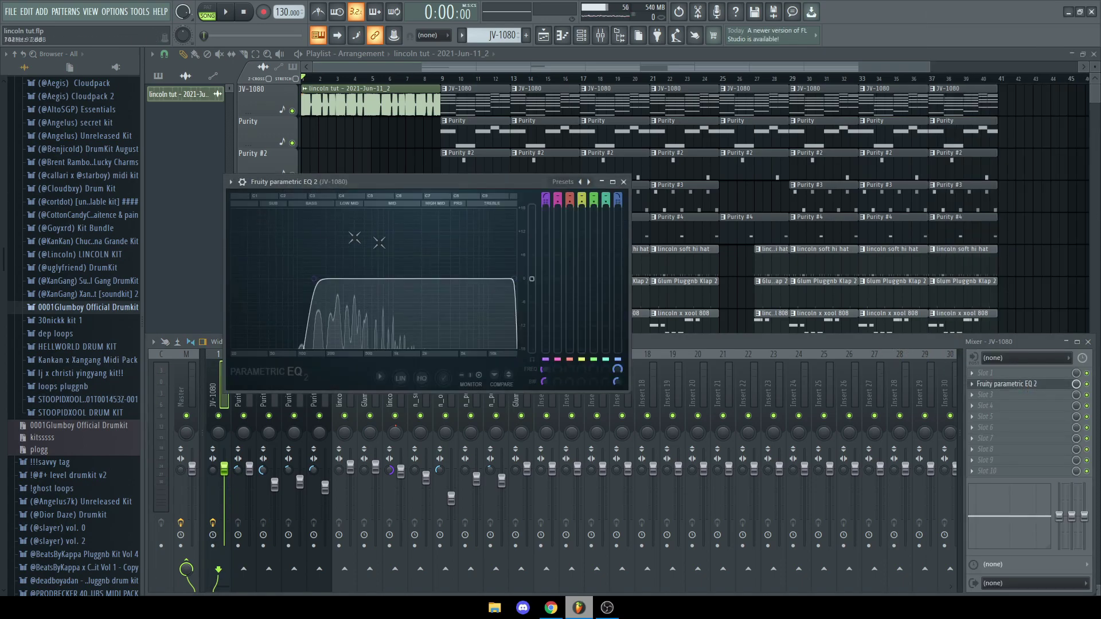
# Check the effect slots of the Purity, Purity #2, Purity #3, Purity #4 and lincoln soft hi hat mixer tracks.
pyautogui.click(724, 342)
pyautogui.click(249, 378)
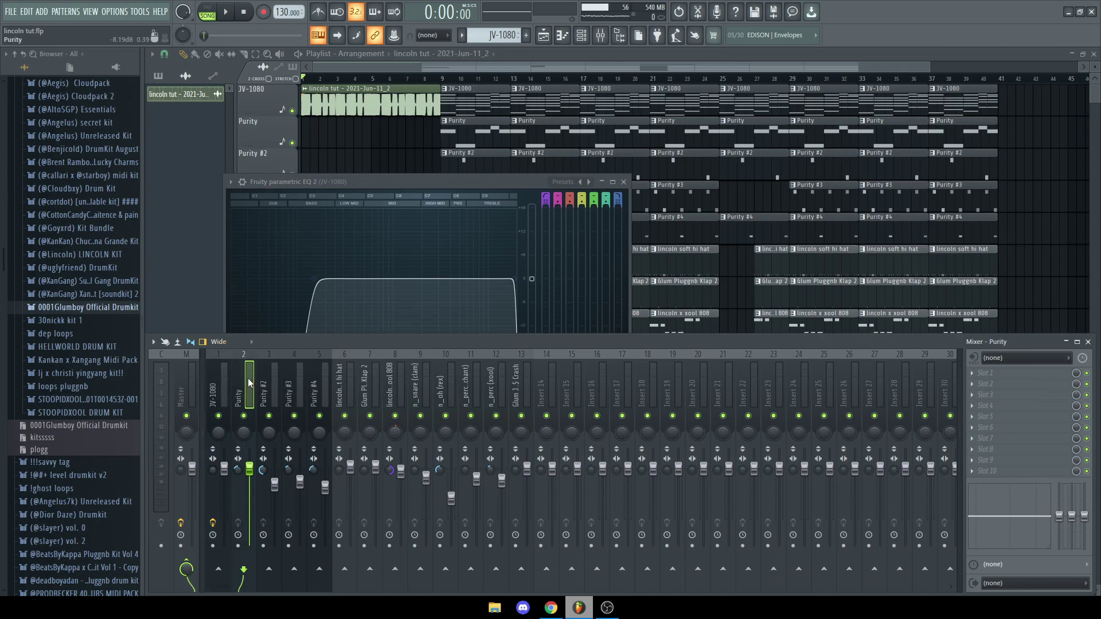
pyautogui.click(267, 431)
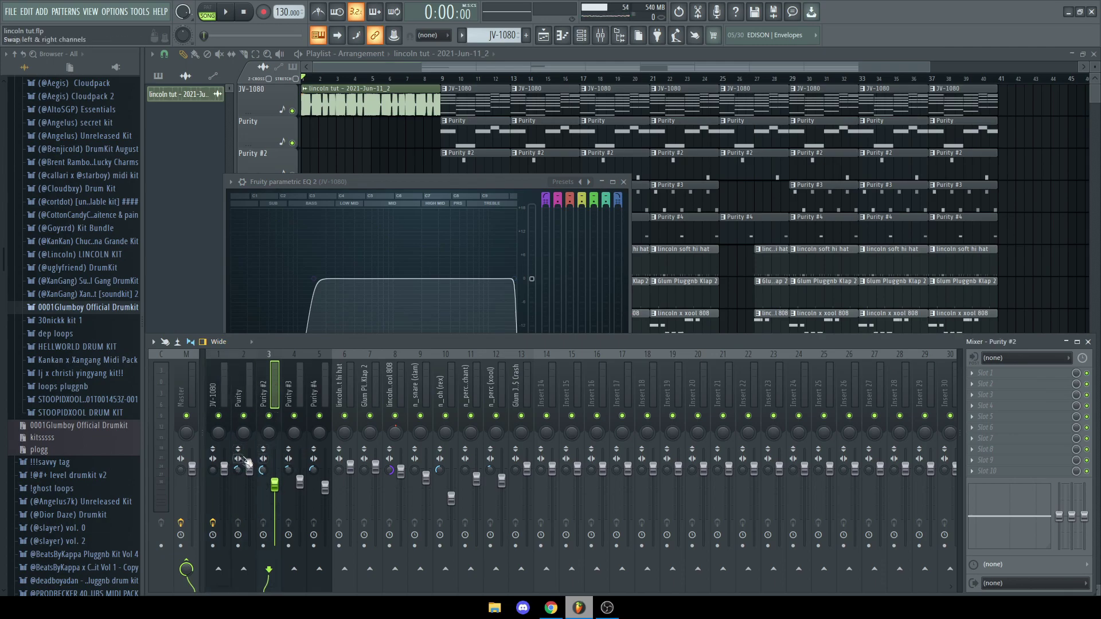
pyautogui.click(297, 372)
pyautogui.click(322, 383)
pyautogui.click(348, 381)
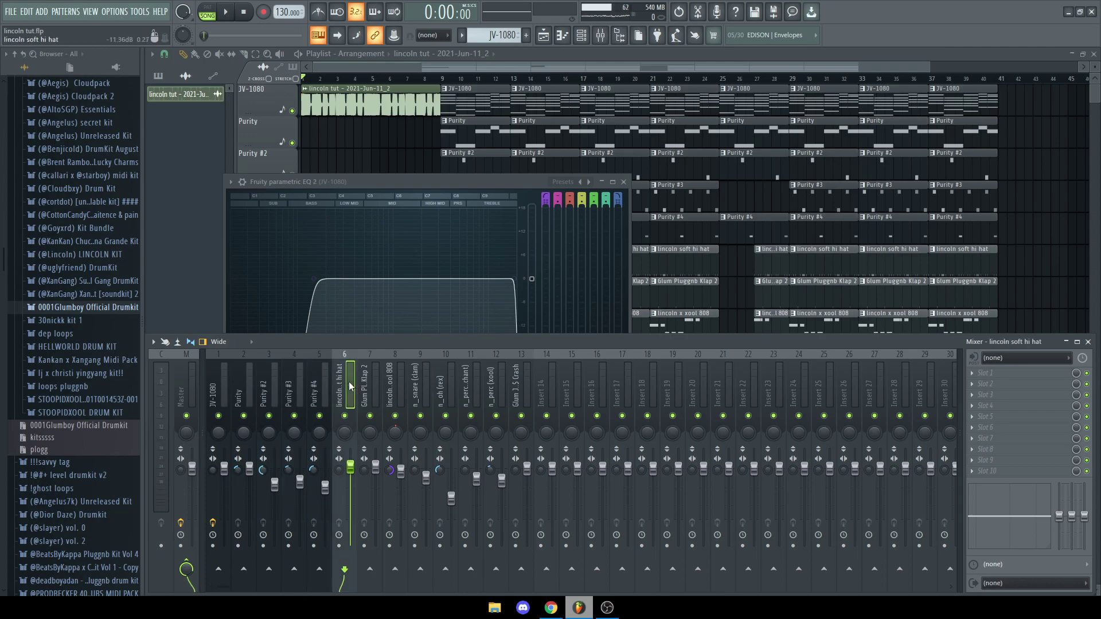
# Check the effect slots of the lincoln x xool 808, snare, crash and dirty chant percussion mixer tracks, then return to the playlist.
pyautogui.click(395, 395)
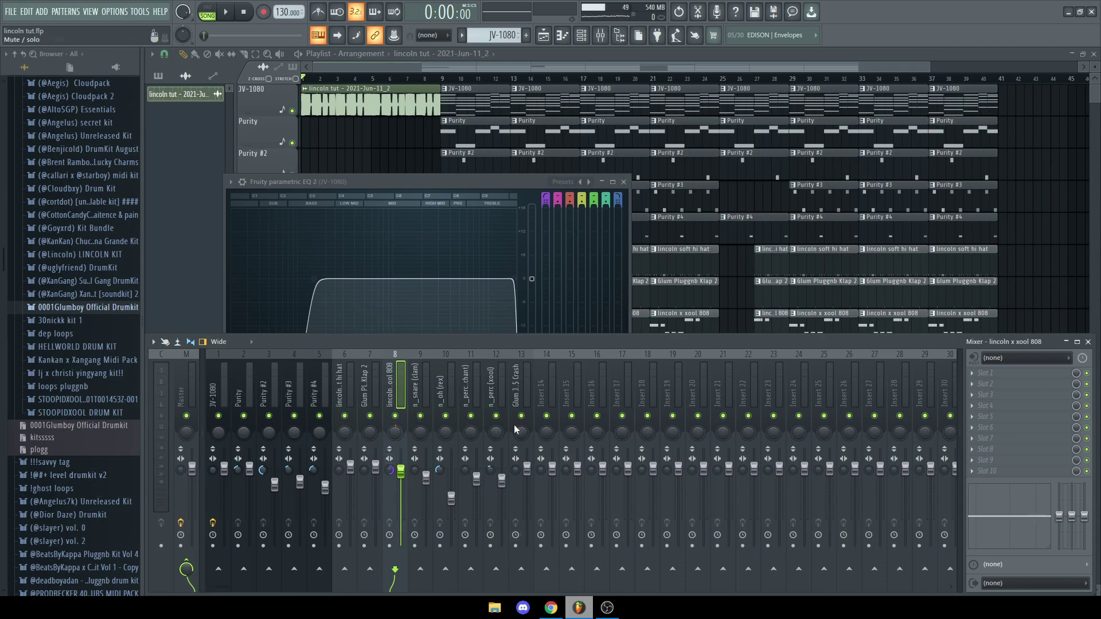
pyautogui.click(423, 387)
pyautogui.click(532, 381)
pyautogui.click(462, 380)
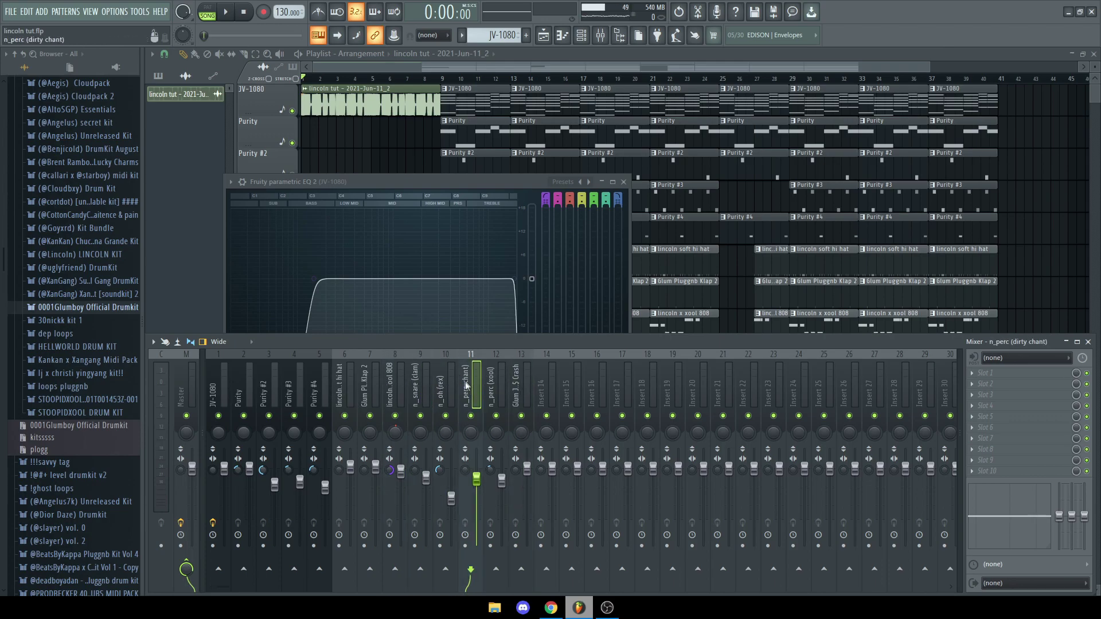
pyautogui.click(818, 323)
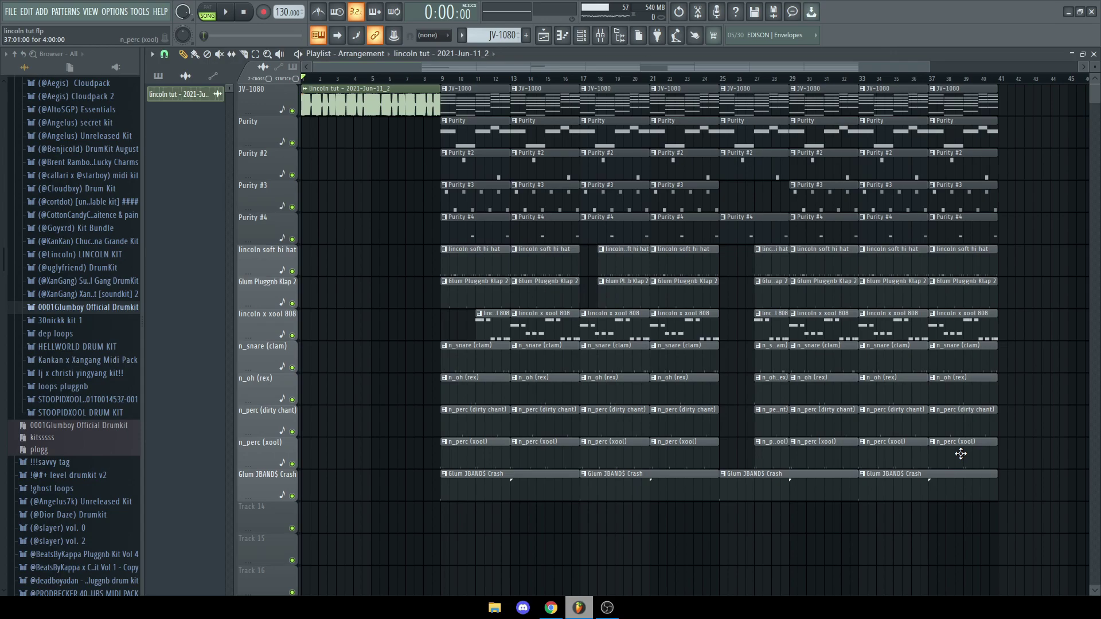